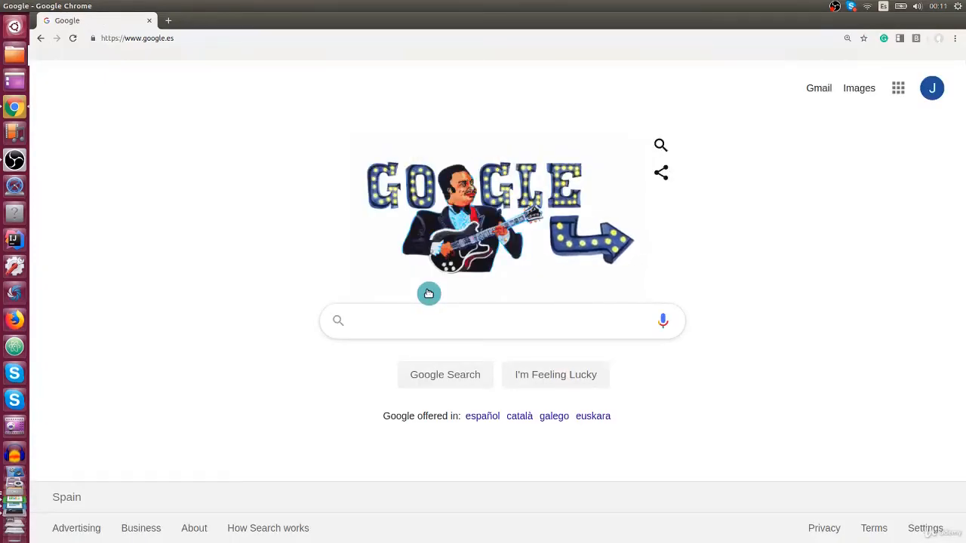
# Step: Search Google for "intellij" and open the IntelliJ IDEA download page from the JetBrains result
pyautogui.write('intellij')
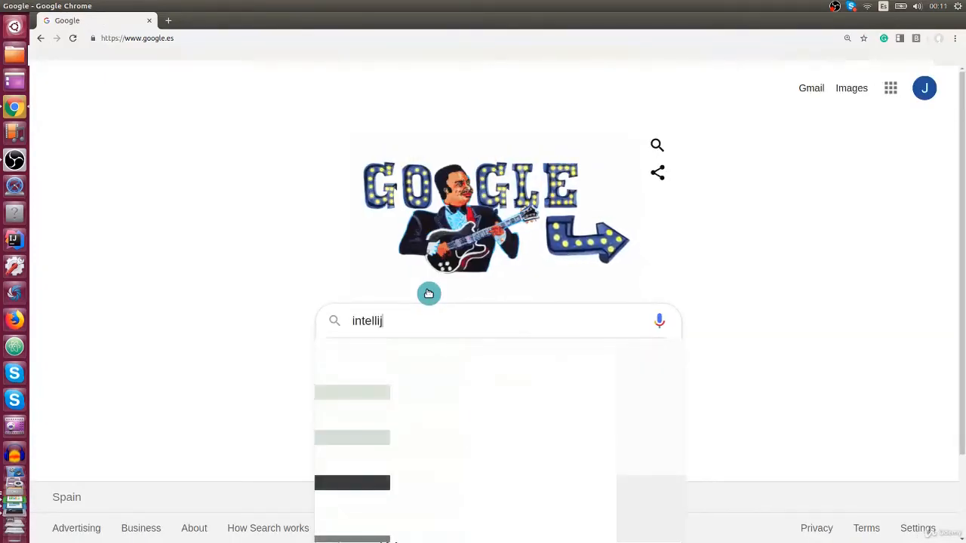
pyautogui.press('Return')
pyautogui.scroll(-2, 360, 254)
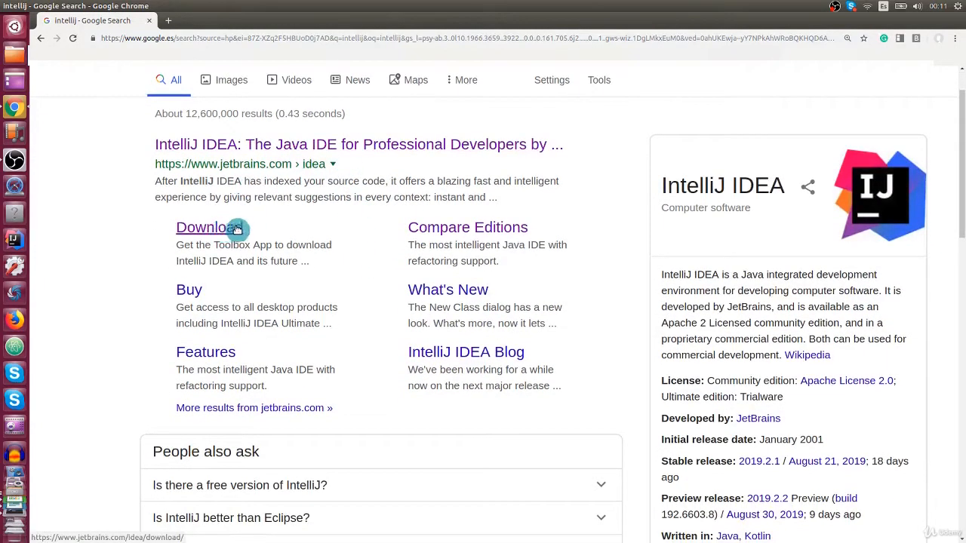
pyautogui.click(233, 228)
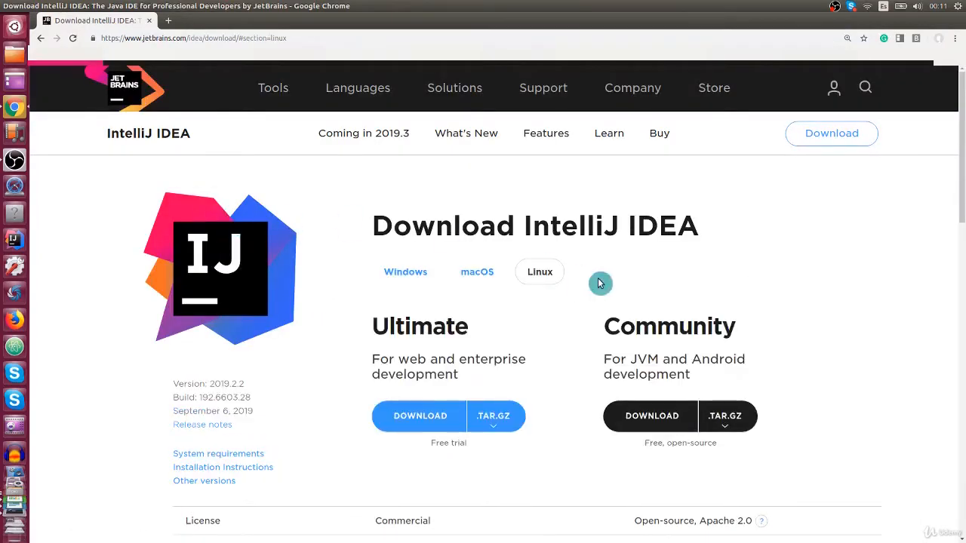
# Step: Download the Linux Community edition of IntelliJ IDEA as ideaIC-2019.2.2.tar.gz into the download/udemy/intellij folder
pyautogui.scroll(-5, 600, 283)
pyautogui.scroll(3, 599, 283)
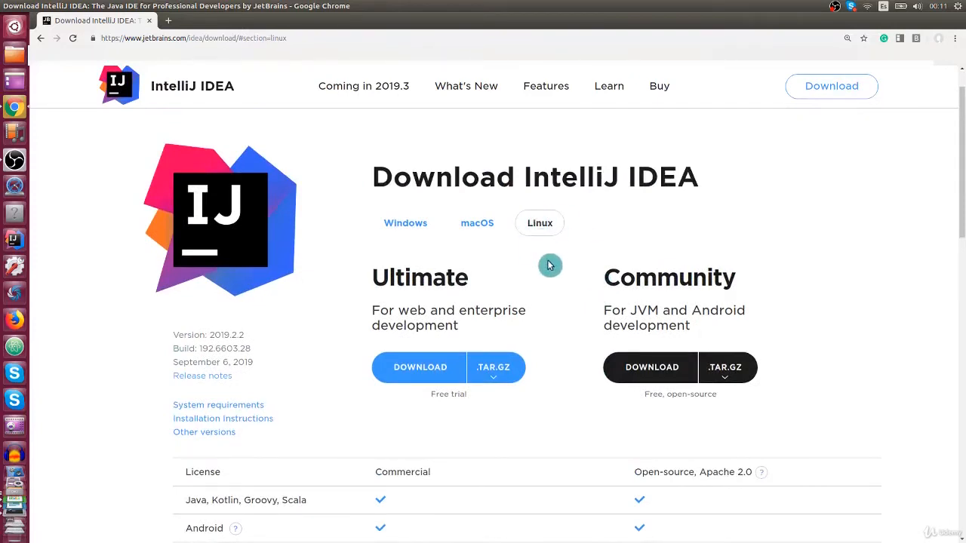
pyautogui.scroll(-3, 569, 239)
pyautogui.moveTo(569, 239); pyautogui.dragTo(738, 228)
pyautogui.click(738, 228)
pyautogui.scroll(-1, 645, 213)
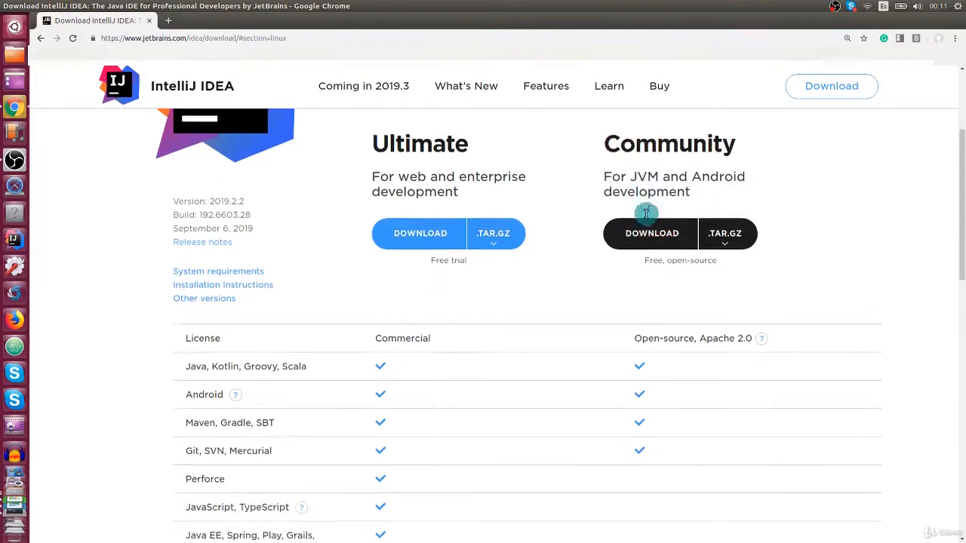
pyautogui.click(653, 232)
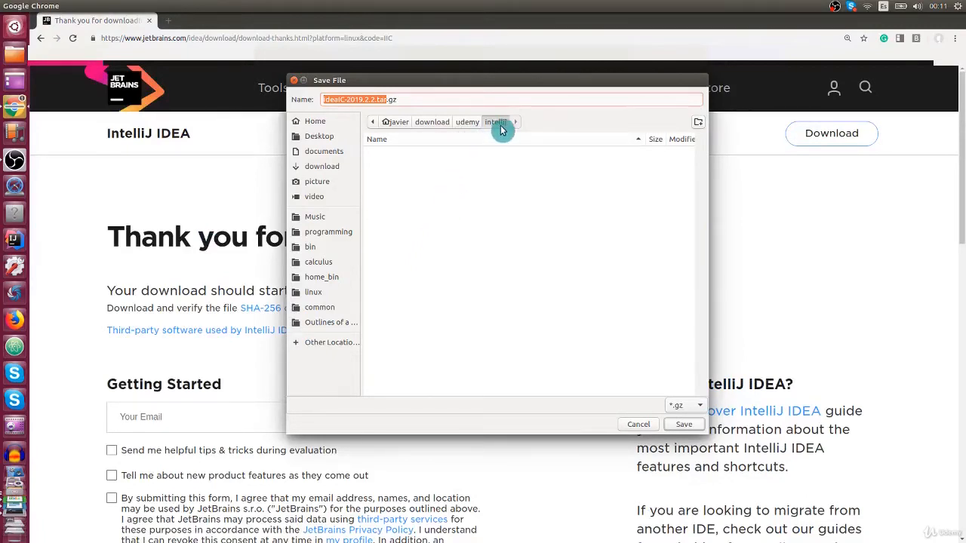
pyautogui.click(683, 428)
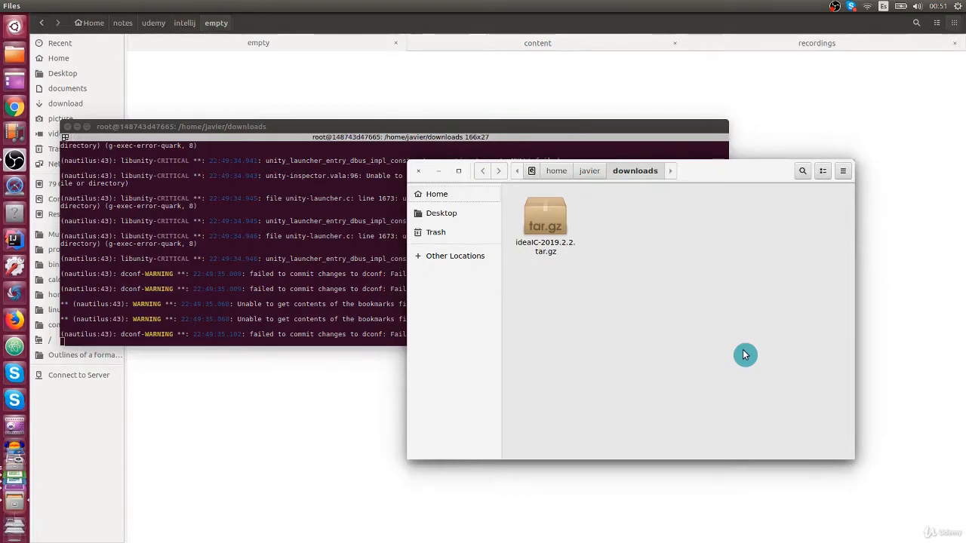
# Step: Extract ideaIC-2019.2.2.tar.gz in the downloads folder and locate idea.sh in the extracted idea-IC-192.6603.28/bin folder
pyautogui.rightClick(541, 226)
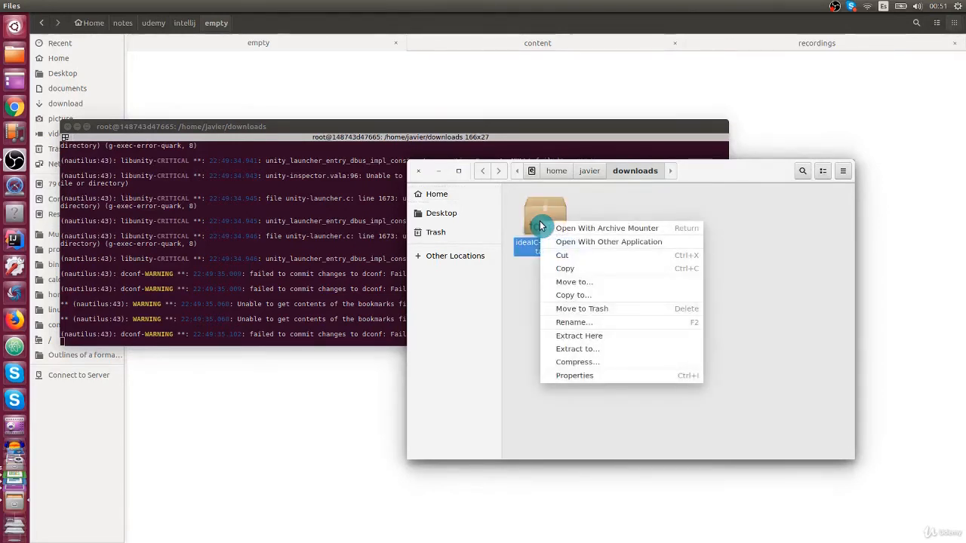
pyautogui.click(617, 339)
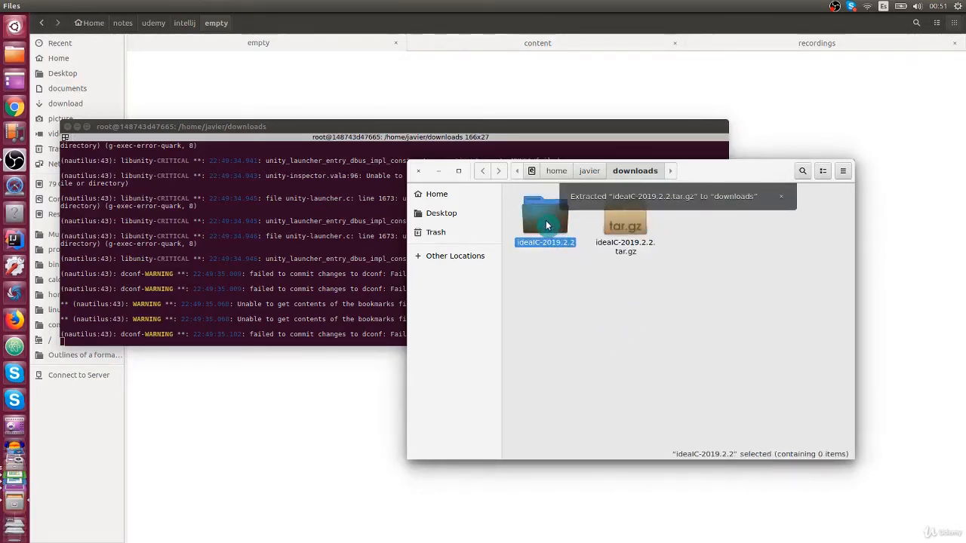
pyautogui.doubleClick(546, 222)
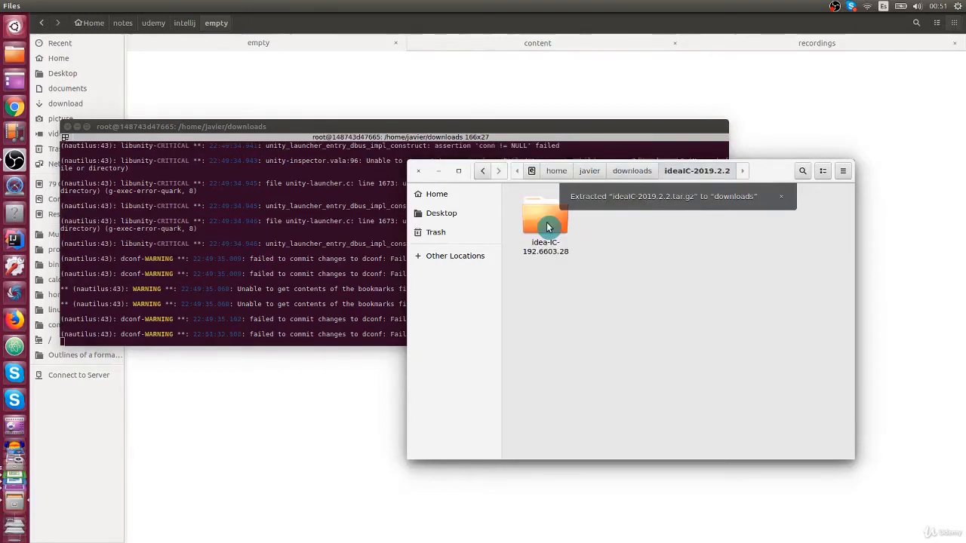
pyautogui.doubleClick(546, 222)
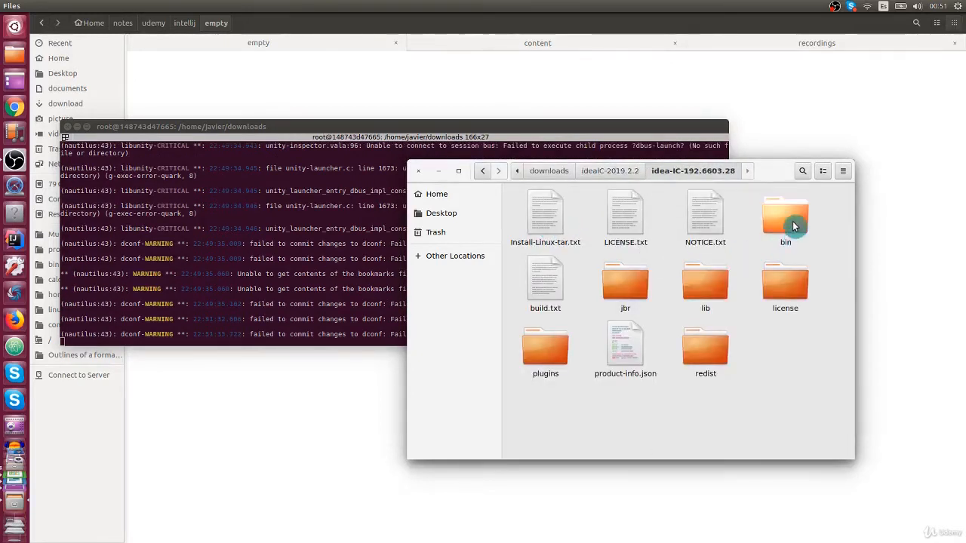
pyautogui.doubleClick(791, 220)
pyautogui.click(786, 291)
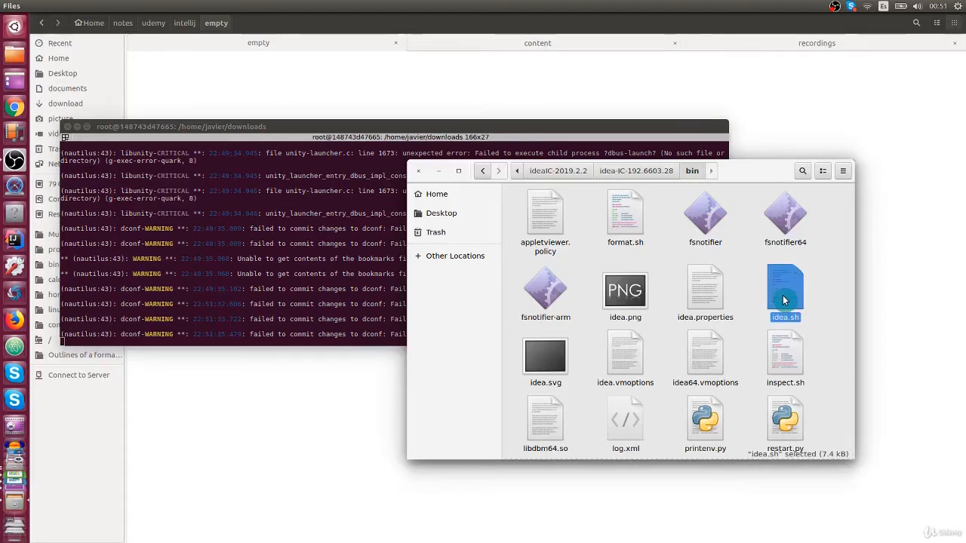
pyautogui.click(821, 292)
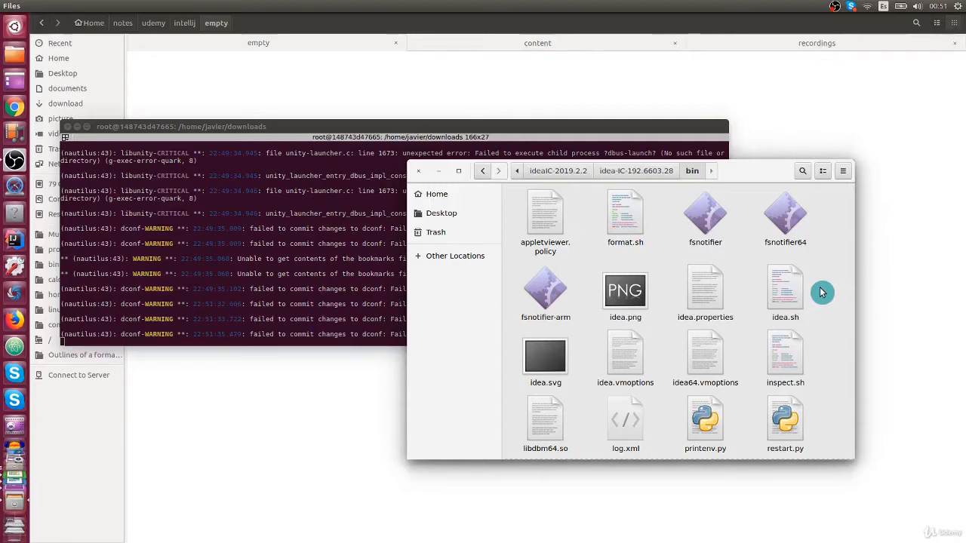
pyautogui.rightClick(821, 292)
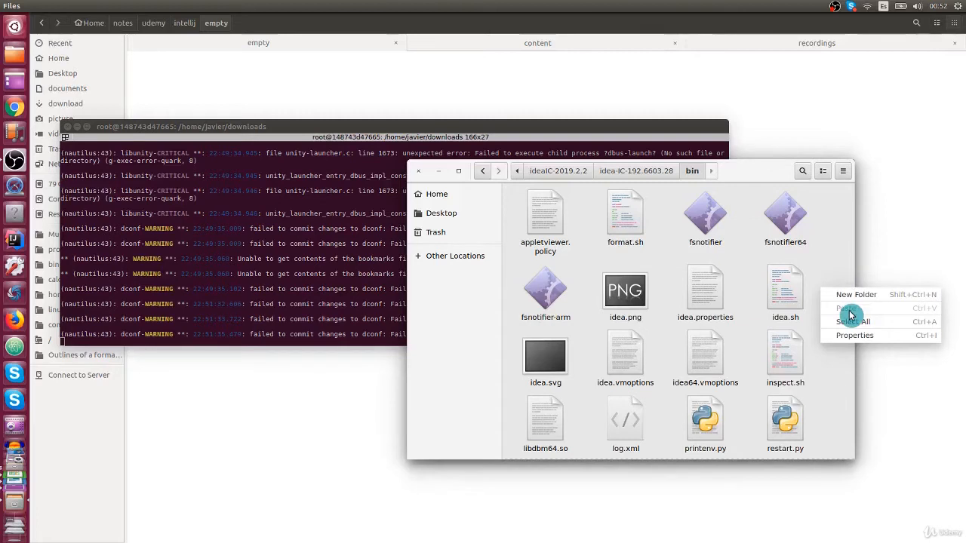
pyautogui.click(829, 276)
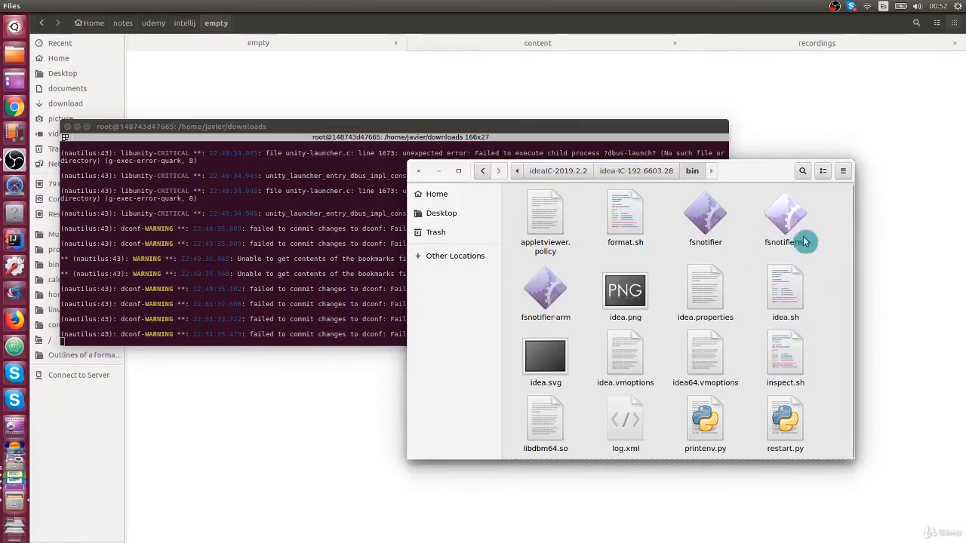
pyautogui.hotkey('ctrl', 'l')
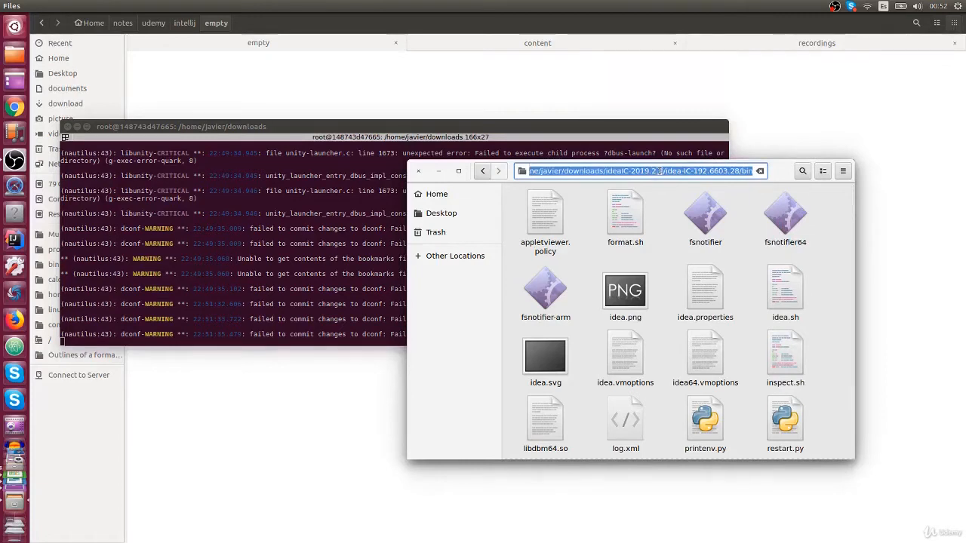
pyautogui.click(664, 215)
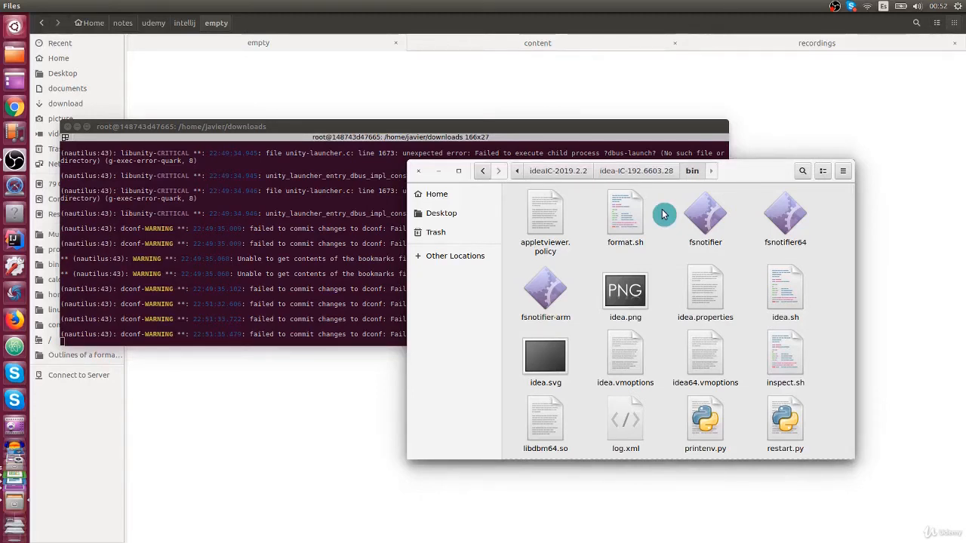
# Step: Close the file manager window, stop its process in the terminal and list the downloads directory with ls
pyautogui.click(421, 173)
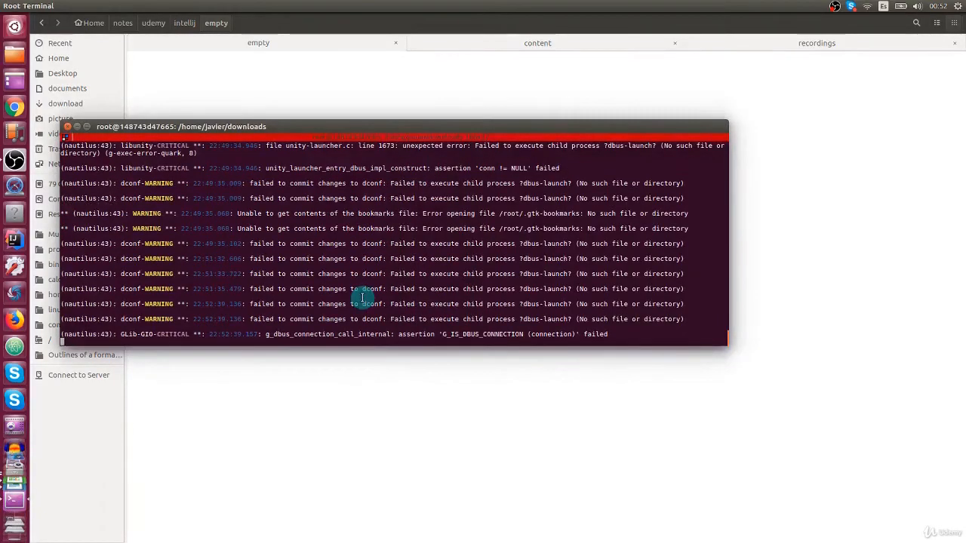
pyautogui.hotkey('ctrl', 'c')
pyautogui.write('ls')
pyautogui.press('Return')
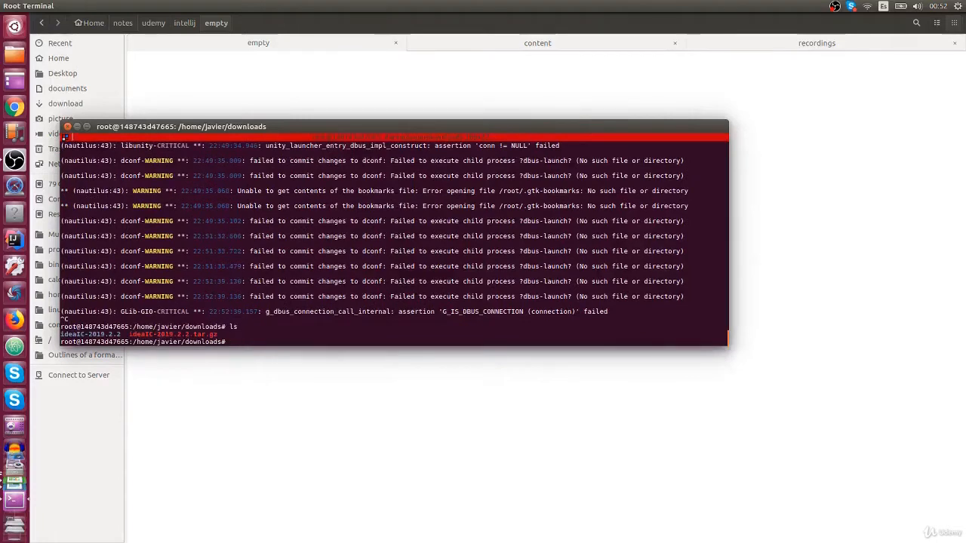
# Step: Change the terminal's working directory to ideaIC-2019.2.2/idea-IC-192.6603.28/bin/
pyautogui.write('cd i')
pyautogui.press('Tab')
pyautogui.press('Tab')
pyautogui.press('Tab')
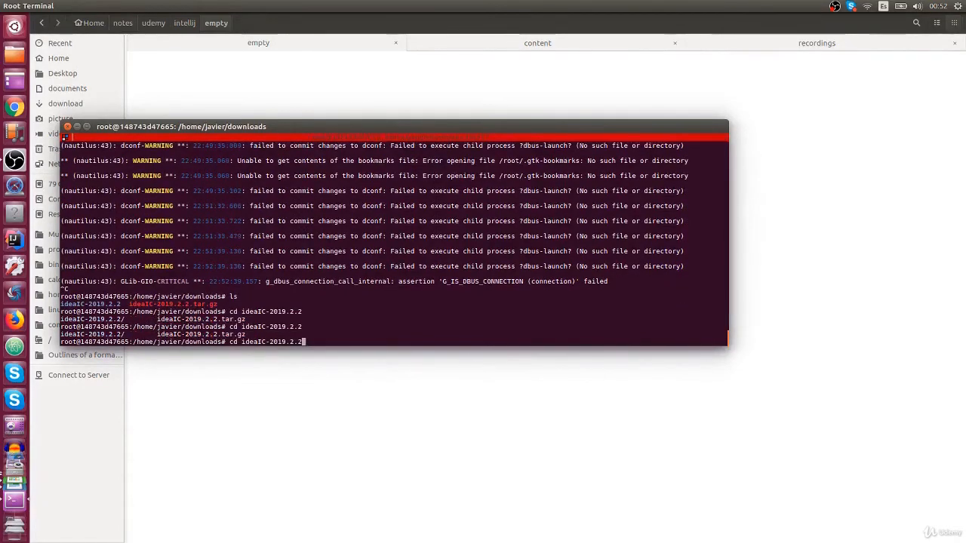
pyautogui.write('/')
pyautogui.press('Tab')
pyautogui.write('b')
pyautogui.press('Tab')
pyautogui.press('Return')
# Step: Run ./idea.sh to launch IntelliJ IDEA without importing any settings
pyautogui.write('./')
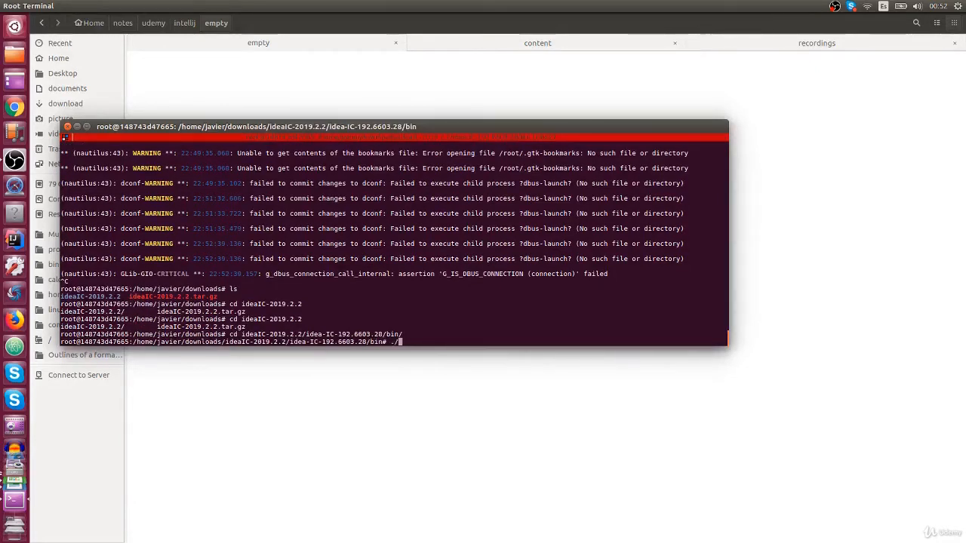
pyautogui.write('idea.sh')
pyautogui.press('Return')
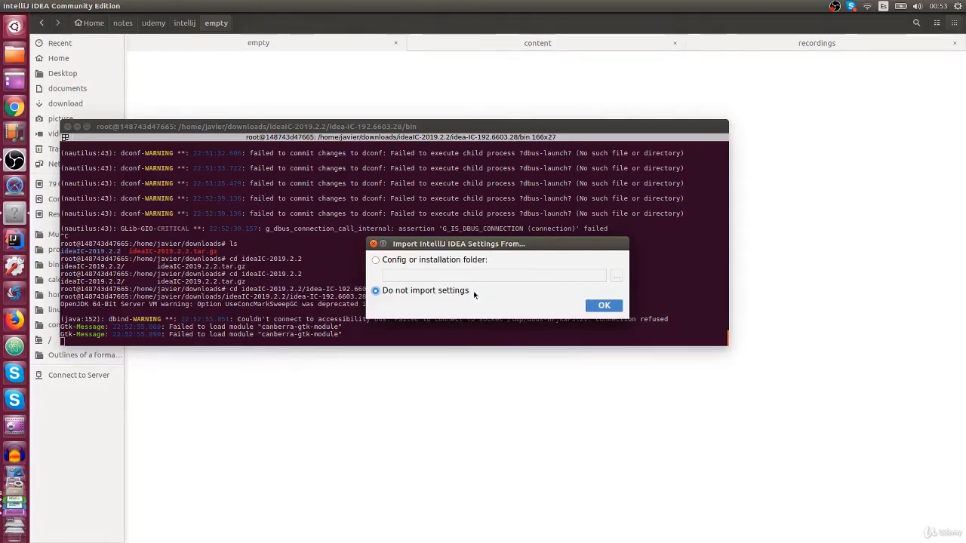
pyautogui.click(603, 305)
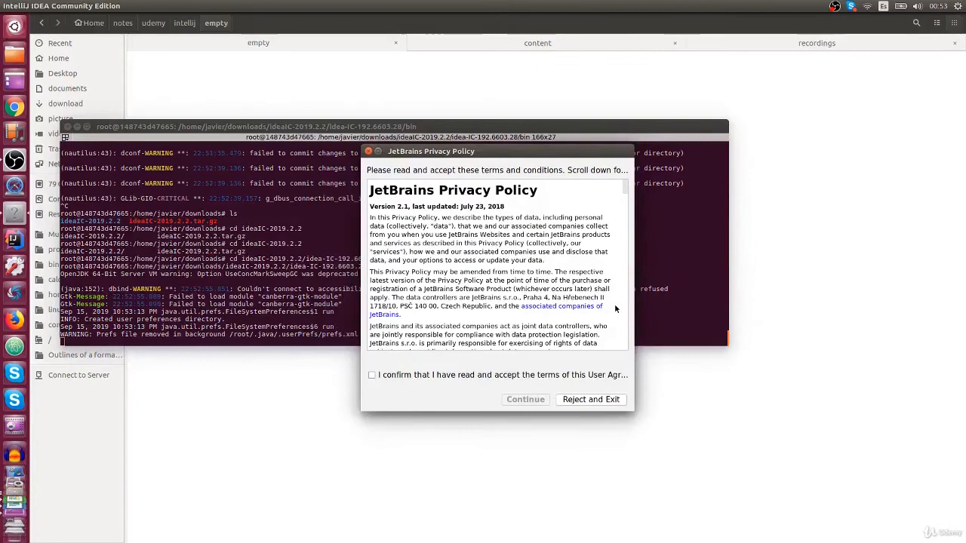
# Step: Accept the JetBrains privacy policy and decline sending usage statistics
pyautogui.click(436, 374)
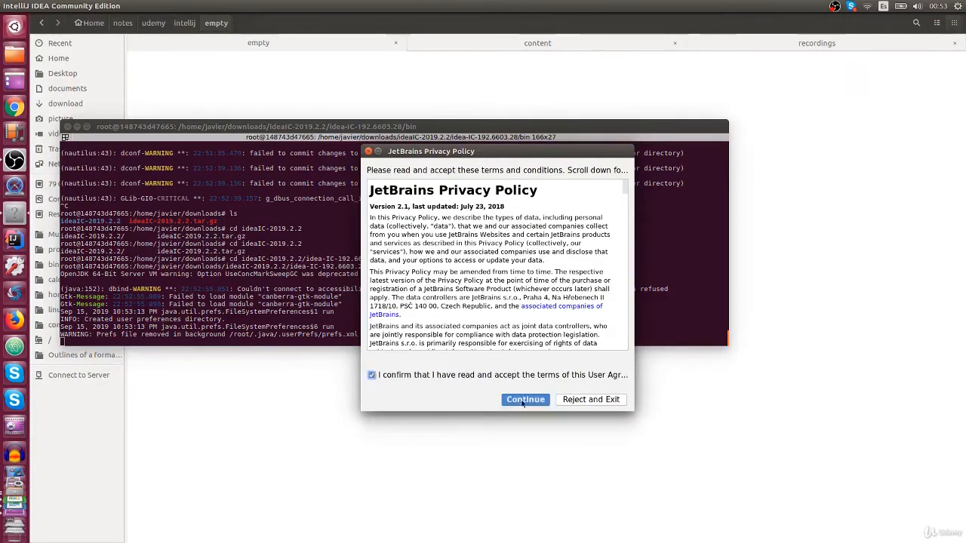
pyautogui.click(521, 400)
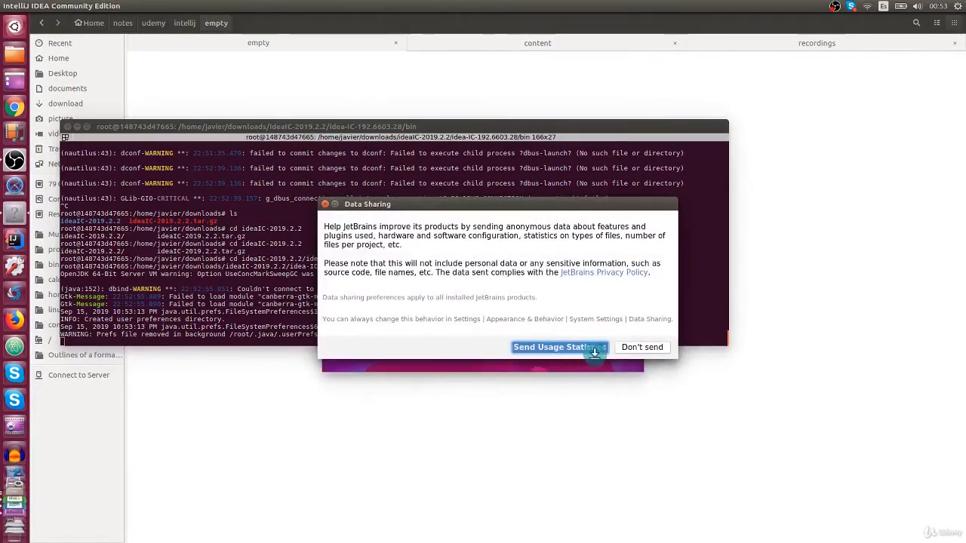
pyautogui.click(637, 347)
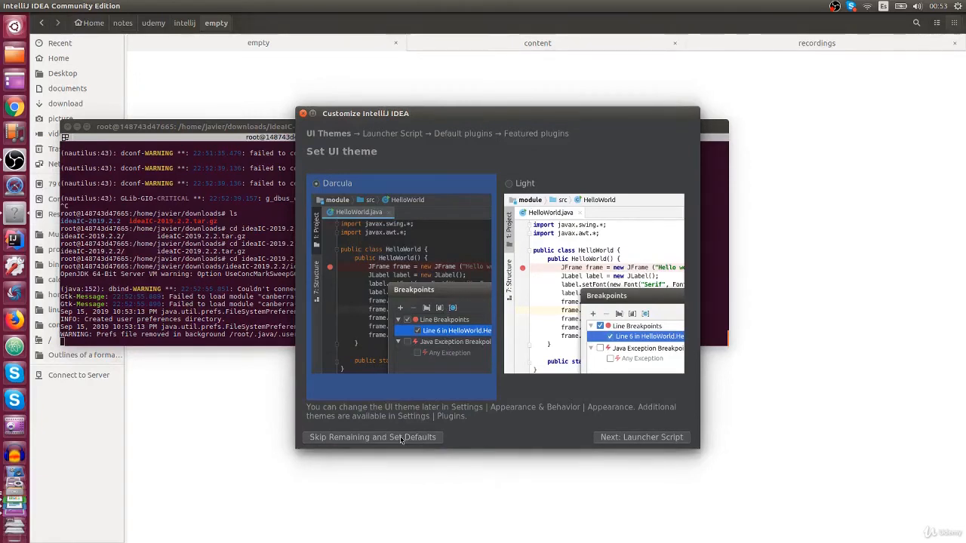
# Step: Set the UI theme to Light and skip the remaining customization using the defaults
pyautogui.click(595, 256)
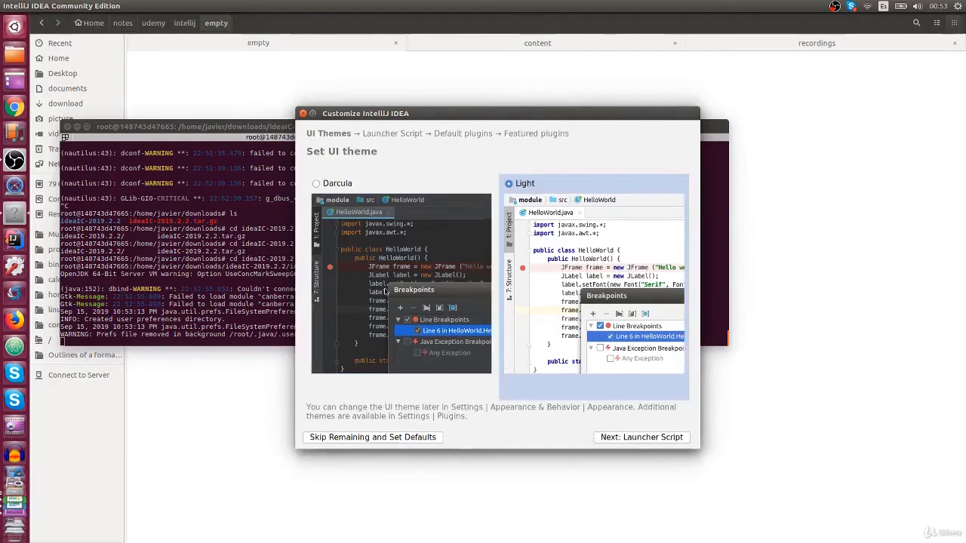
pyautogui.click(381, 439)
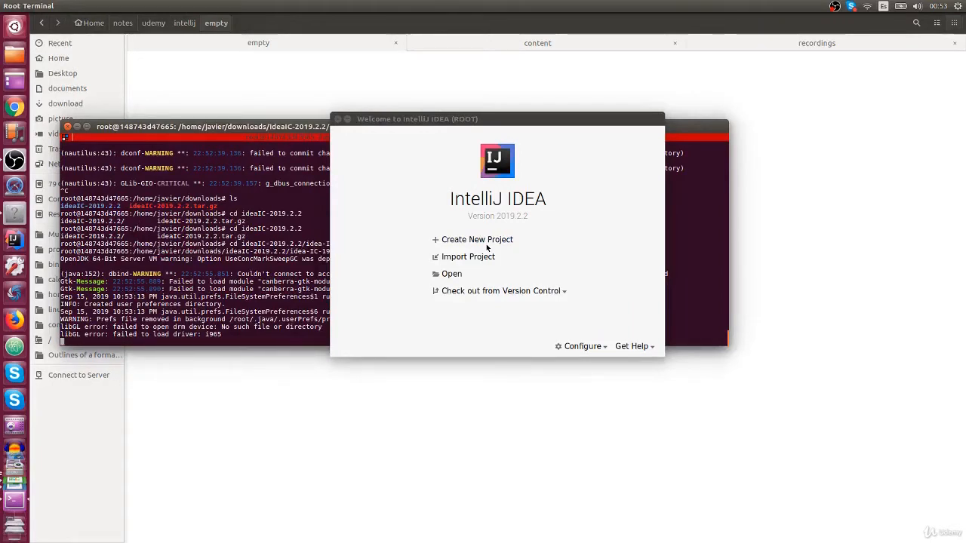
# Step: Start a new Maven project with project SDK 11 and no archetype
pyautogui.click(487, 243)
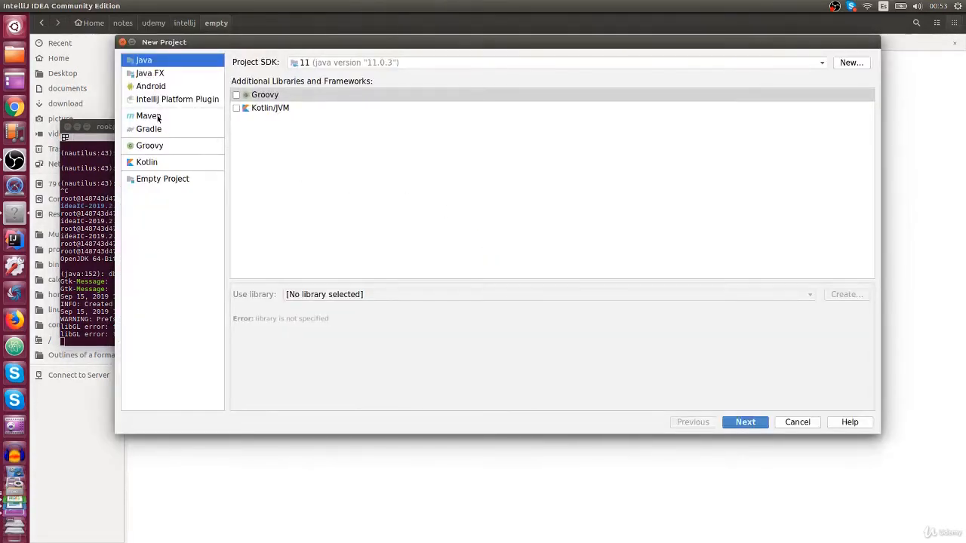
pyautogui.click(149, 116)
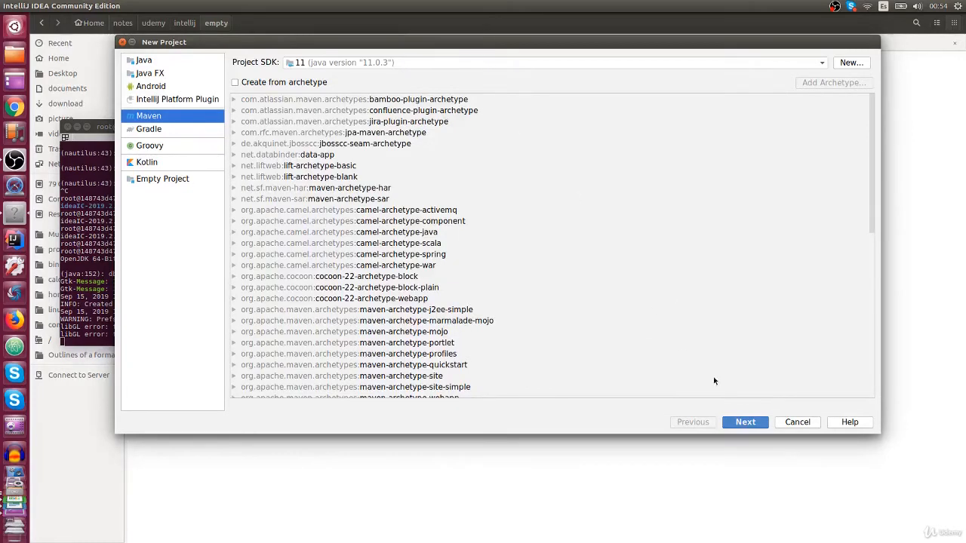
pyautogui.click(745, 423)
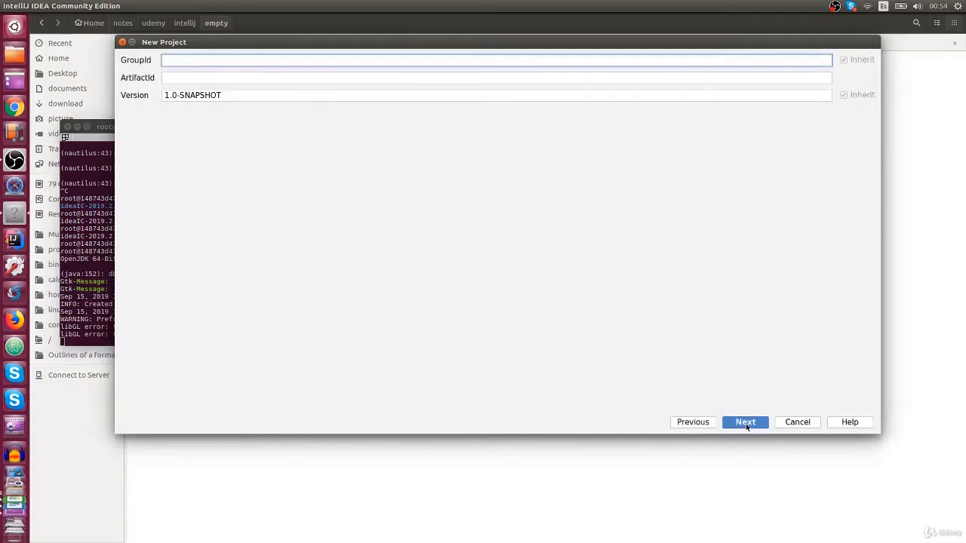
# Step: Set the GroupId to com.coding2run and the ArtifactId to introduction, and create the project in ~/IdeaProjects/introduction
pyautogui.write('com.coding2run')
pyautogui.press('Tab')
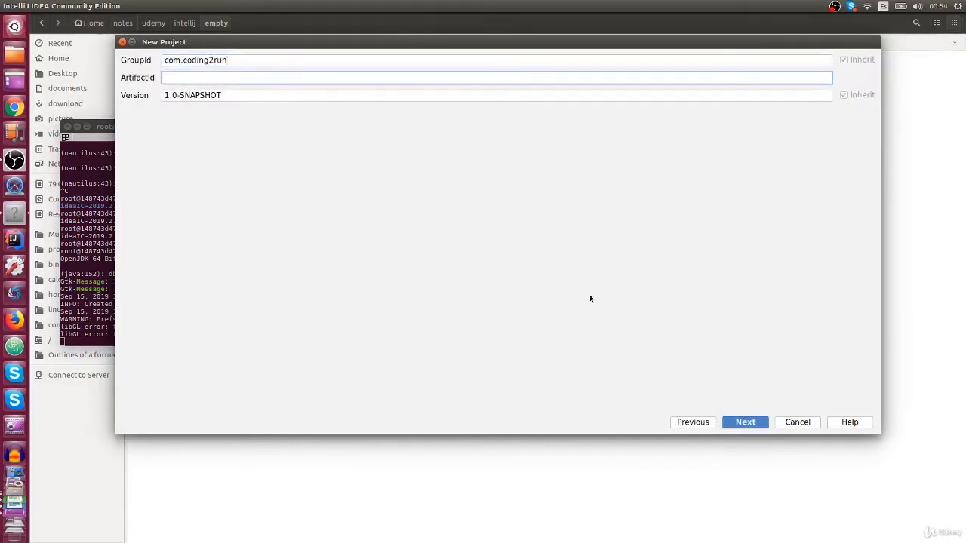
pyautogui.write('intorduc')
pyautogui.write('oduction')
pyautogui.click(752, 425)
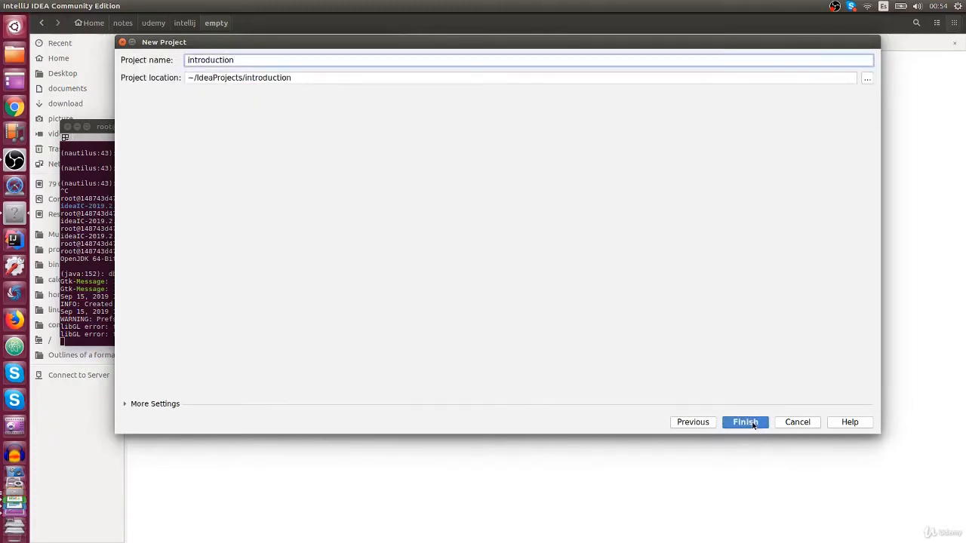
pyautogui.click(744, 422)
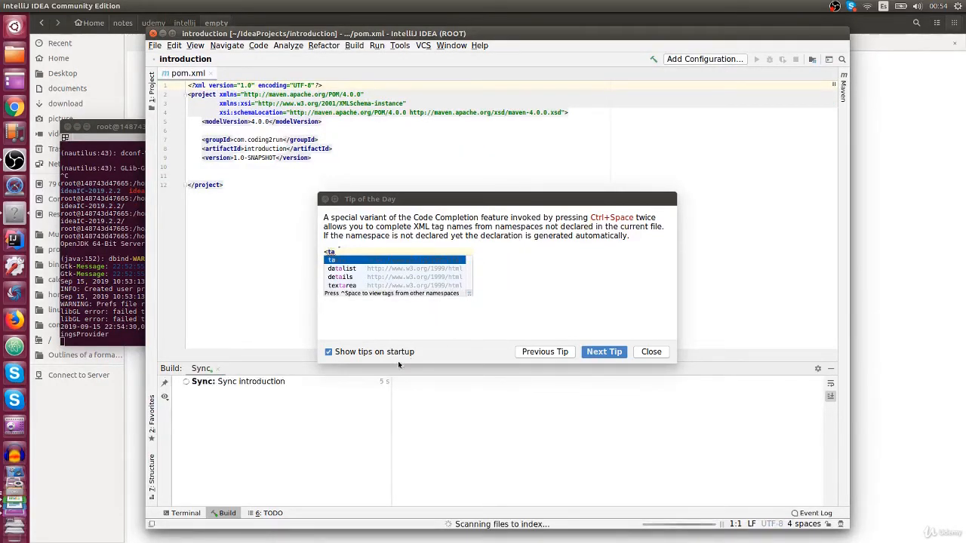
# Step: Disable showing tips on startup and dismiss the Tip of the Day
pyautogui.click(366, 353)
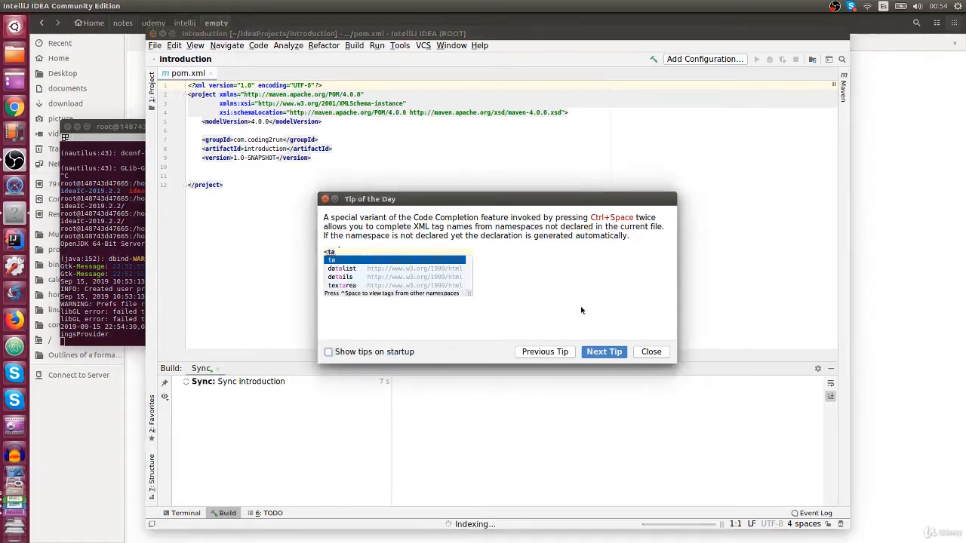
pyautogui.click(650, 353)
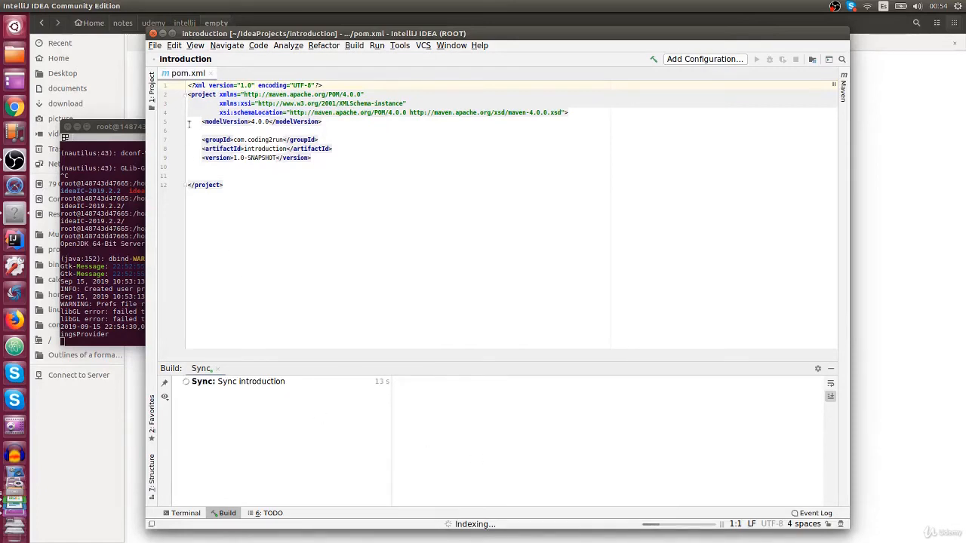
# Step: Show the project file tree and expand the introduction project down to the src/main/java folder
pyautogui.click(151, 85)
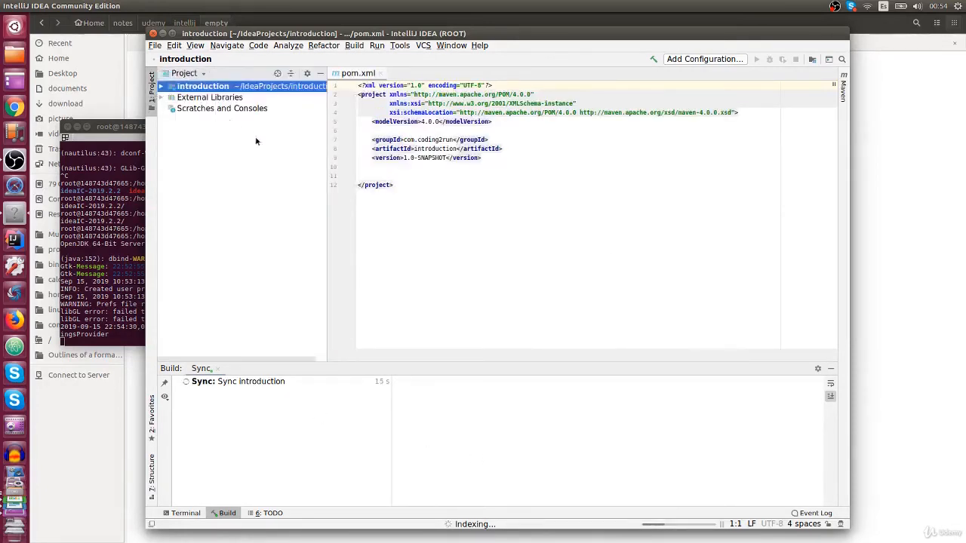
pyautogui.press('Right')
pyautogui.press('Down')
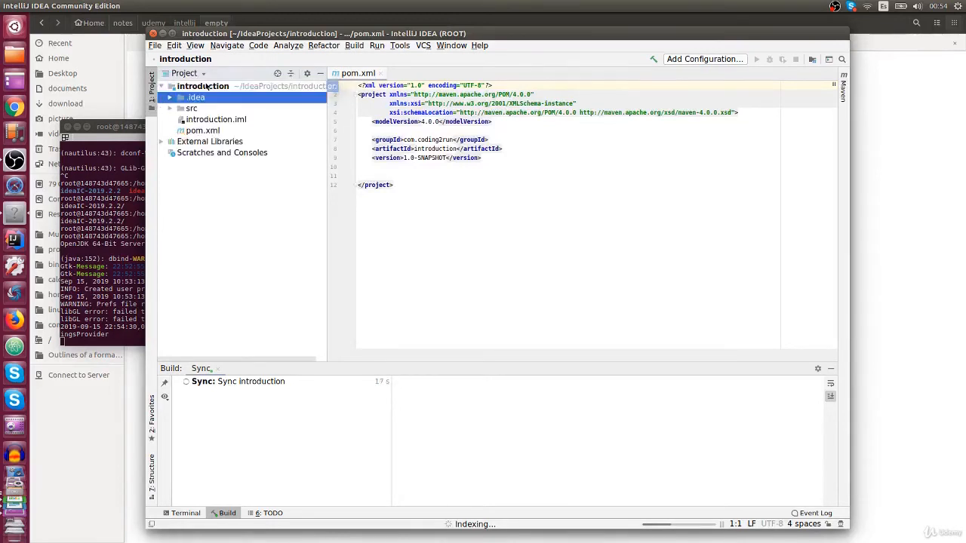
pyautogui.press('Down')
pyautogui.press('Right')
pyautogui.press('Down')
pyautogui.press('Right')
pyautogui.press('Down')
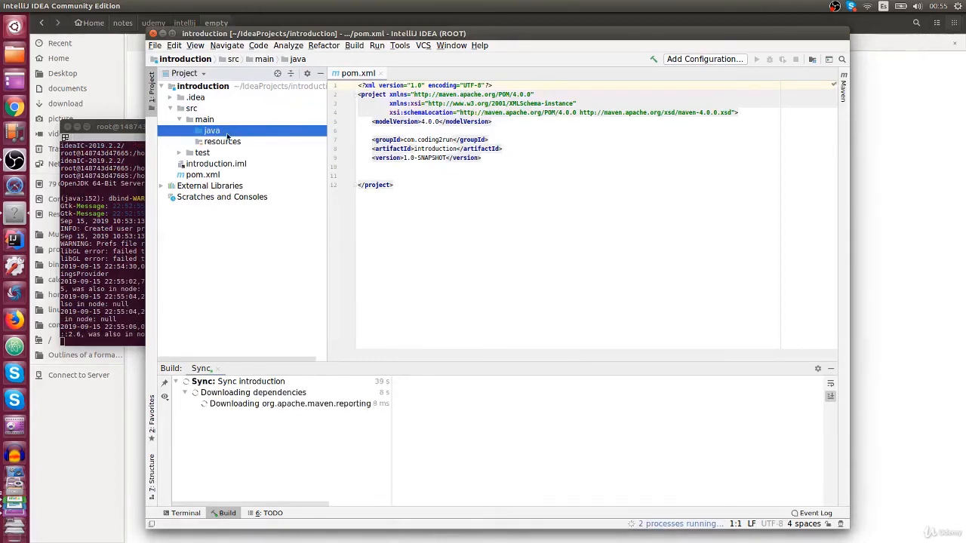
# Step: Create a new Java class named Main in the src/main/java folder
pyautogui.rightClick(226, 136)
pyautogui.moveTo(248, 140)
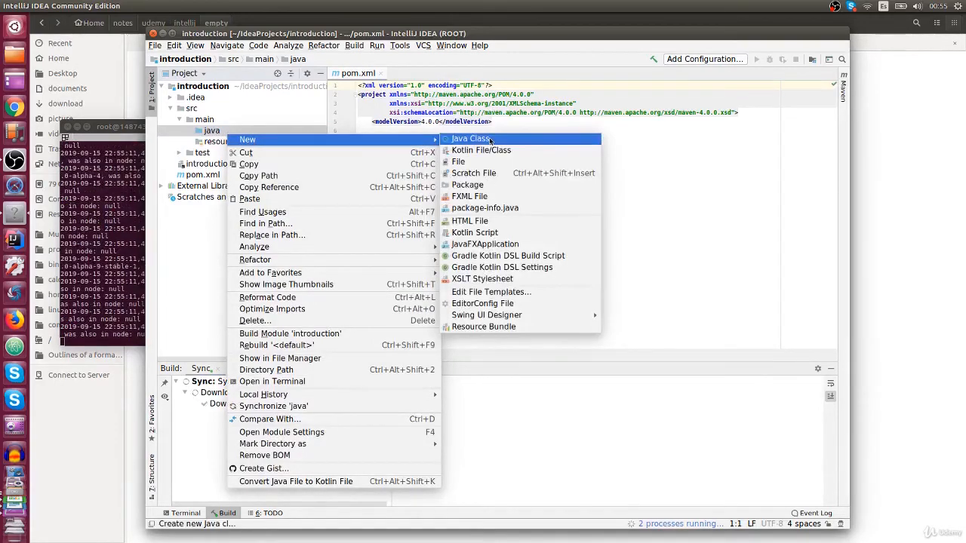
pyautogui.click(489, 141)
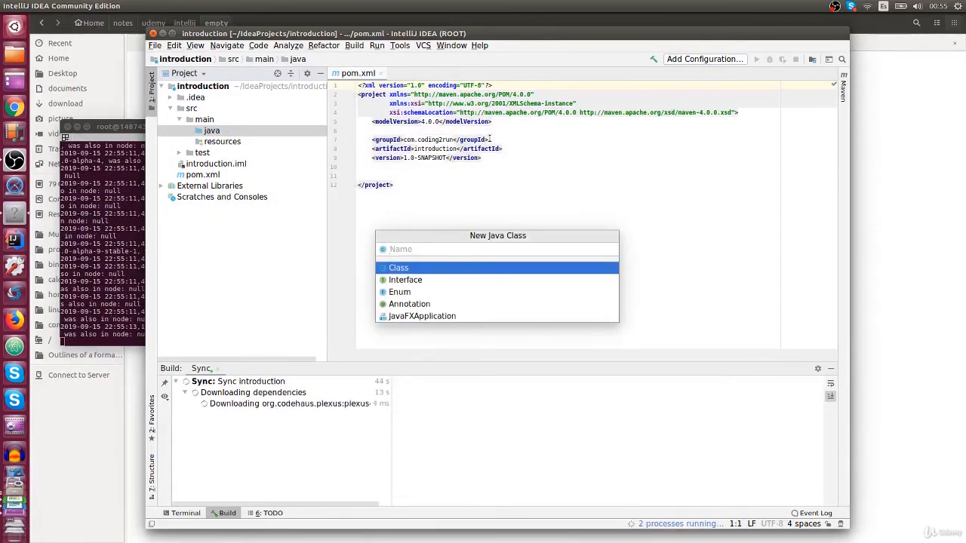
pyautogui.write('Main')
pyautogui.press('Return')
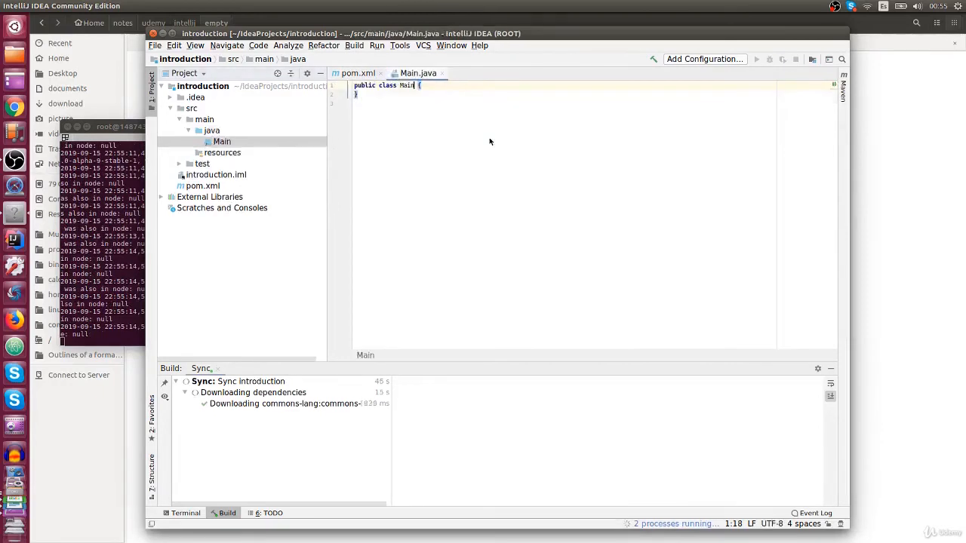
# Step: Insert a main() method declaration inside the Main class from the main code template
pyautogui.press('Return')
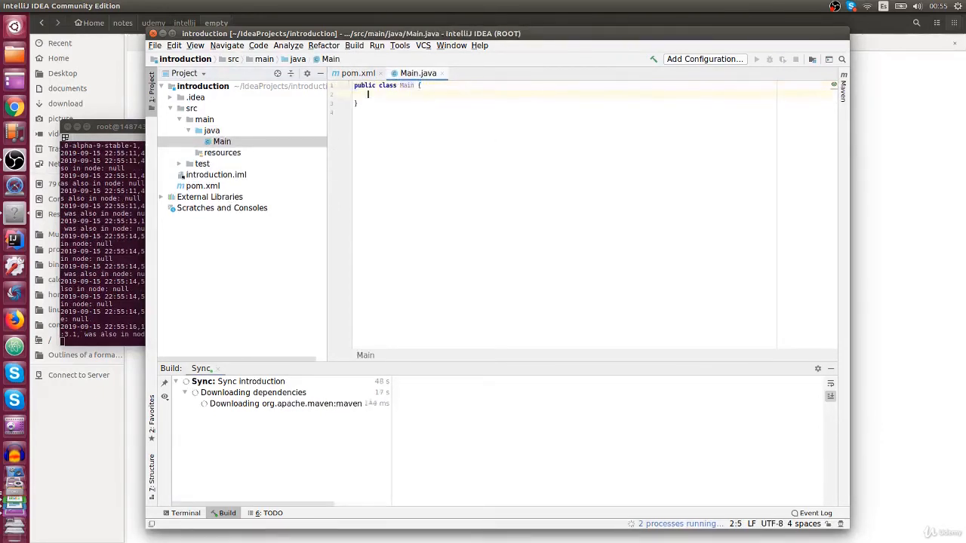
pyautogui.write('main')
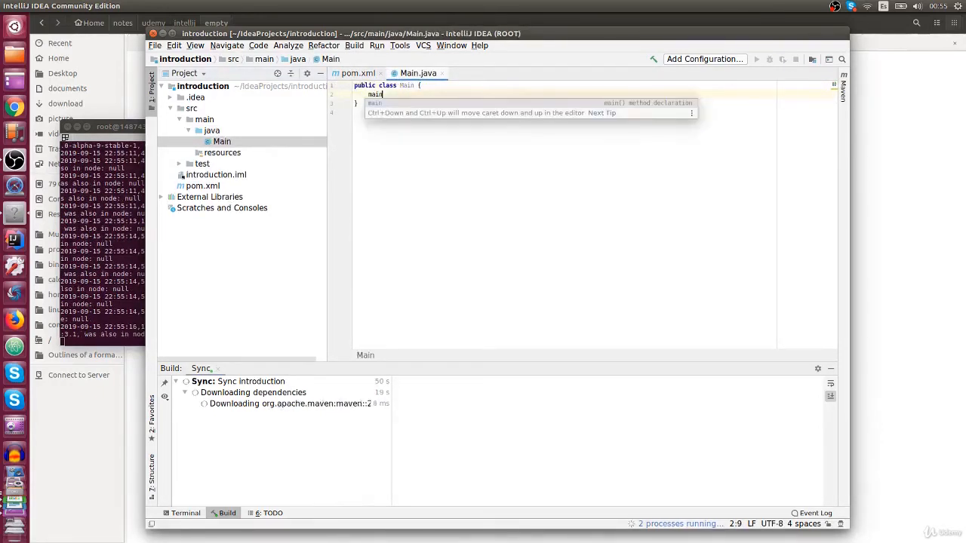
pyautogui.press('Return')
# Step: Add the statement System.out.println("Hello World to my students!!!"); to the body of the main method
pyautogui.write('Sy')
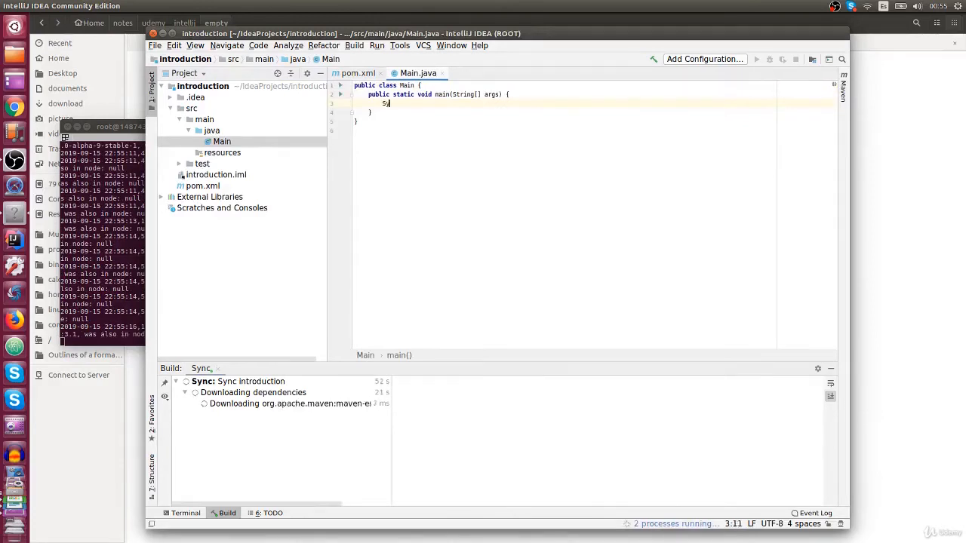
pyautogui.write('stem.out.pr')
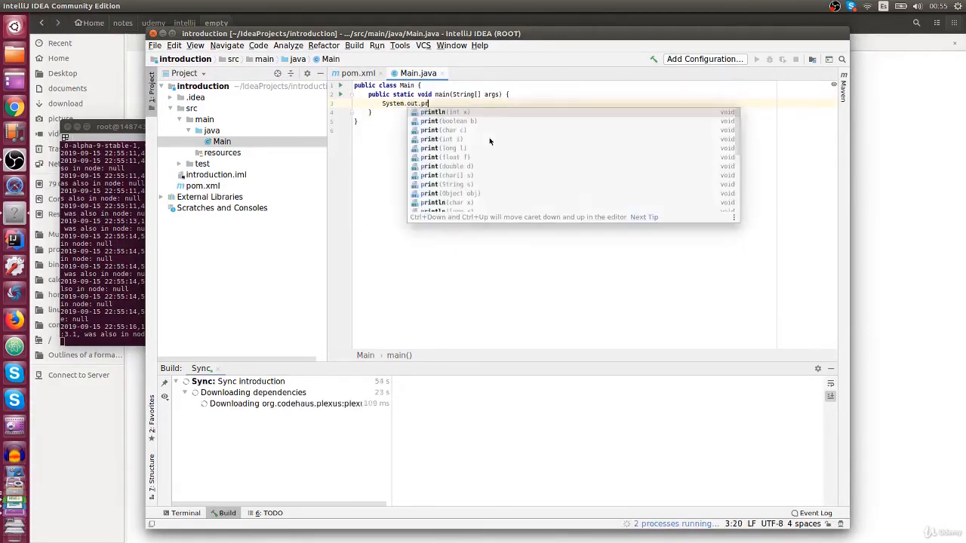
pyautogui.write('intln')
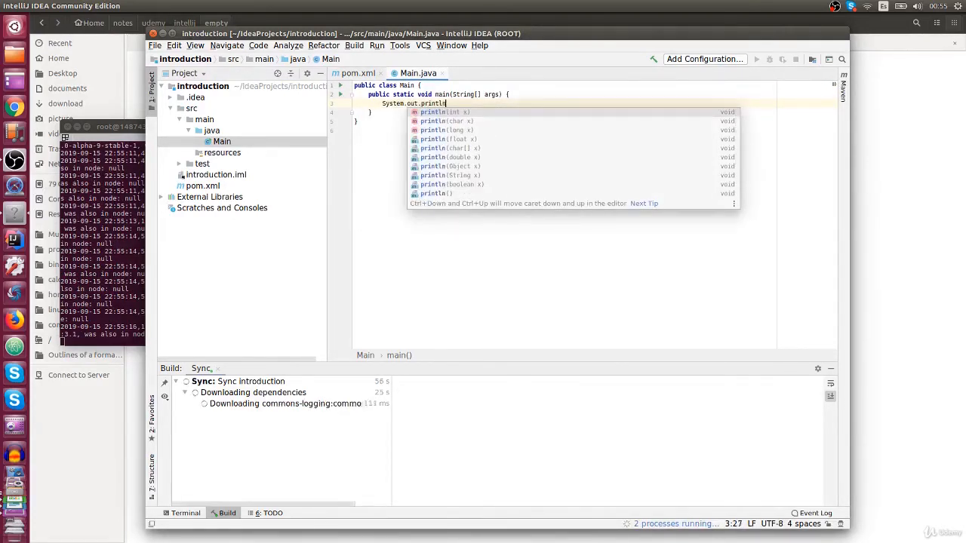
pyautogui.write('("Hello')
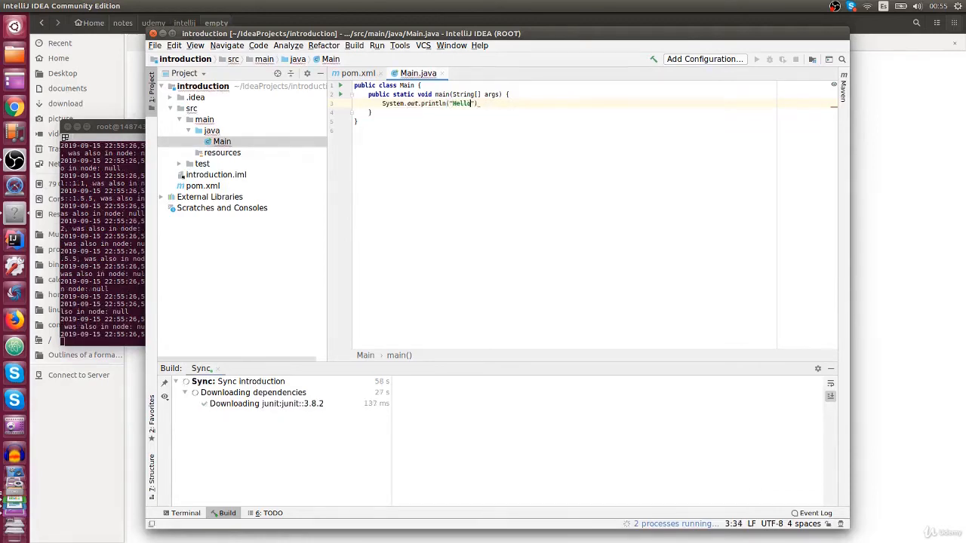
pyautogui.write(' World to m')
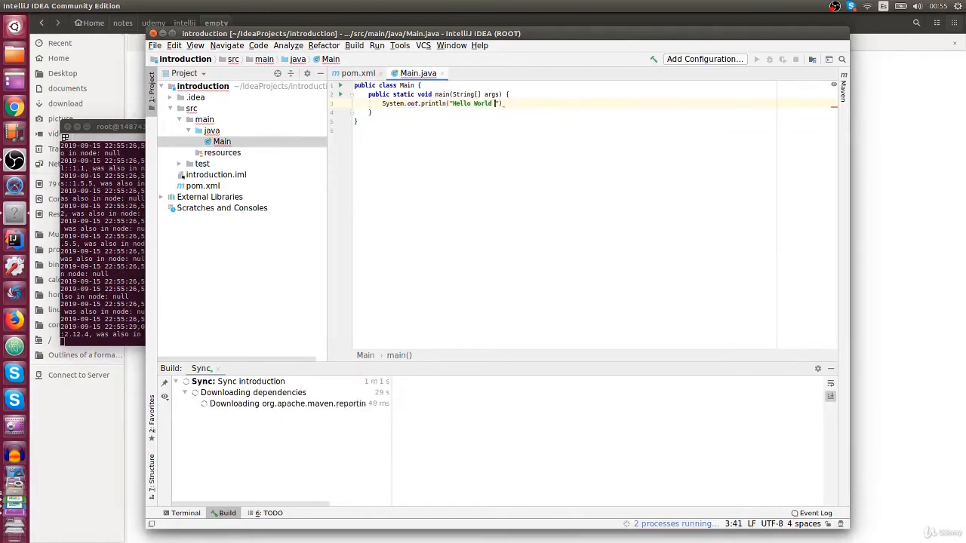
pyautogui.write('y students!')
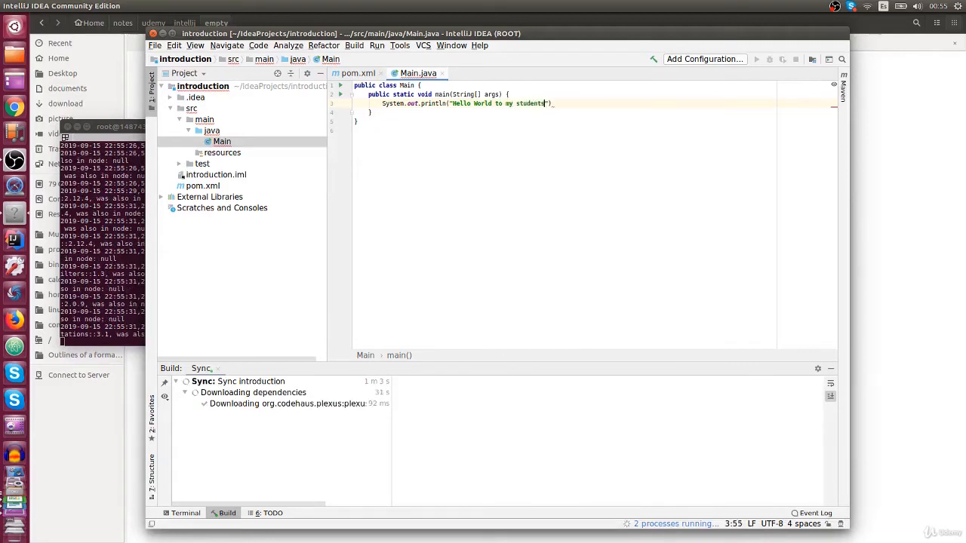
pyautogui.write('!!')
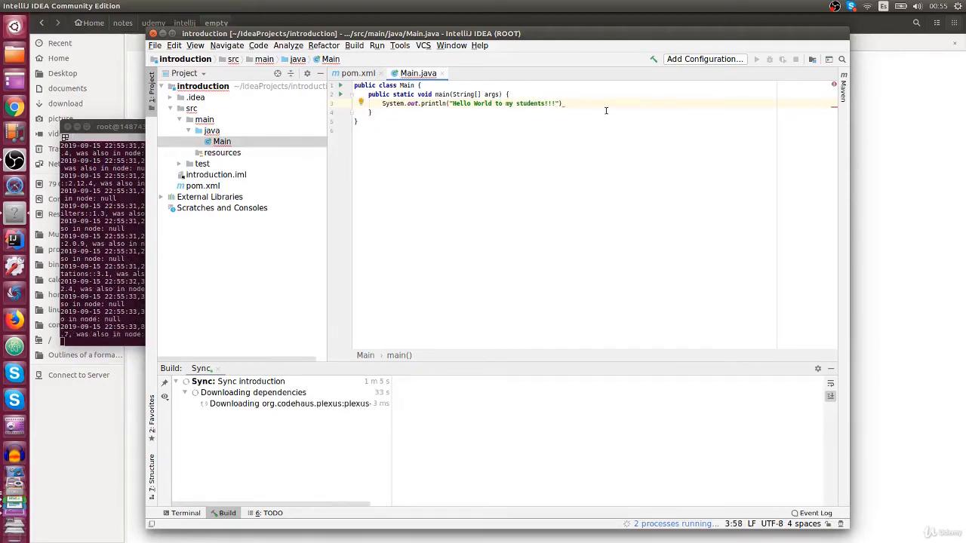
pyautogui.press('End')
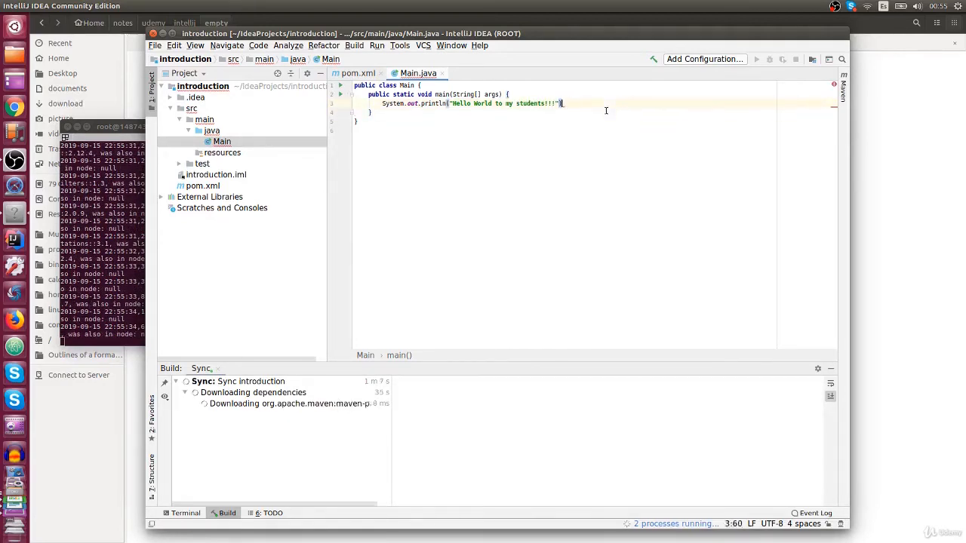
pyautogui.write(';')
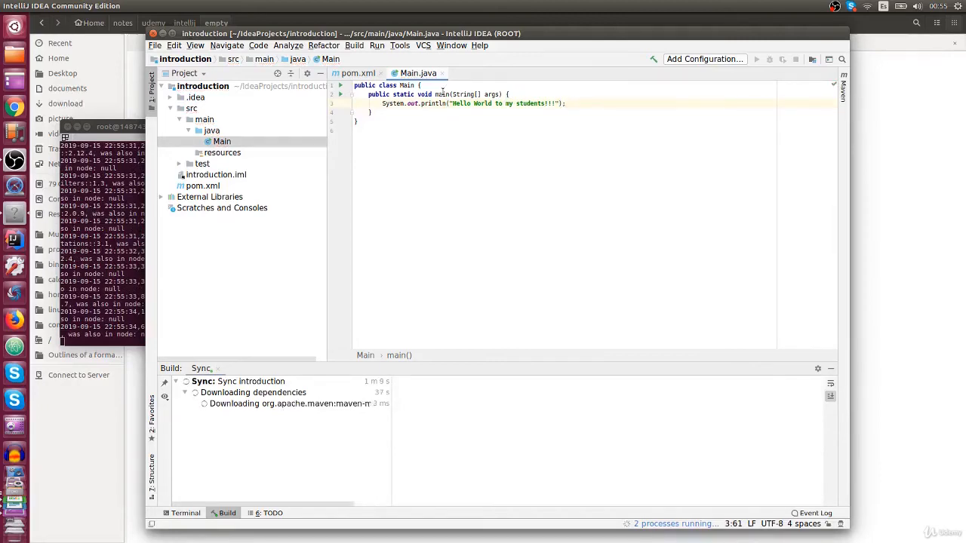
# Step: Run Main.main() from the editor and select the error entry in the build messages
pyautogui.rightClick(443, 93)
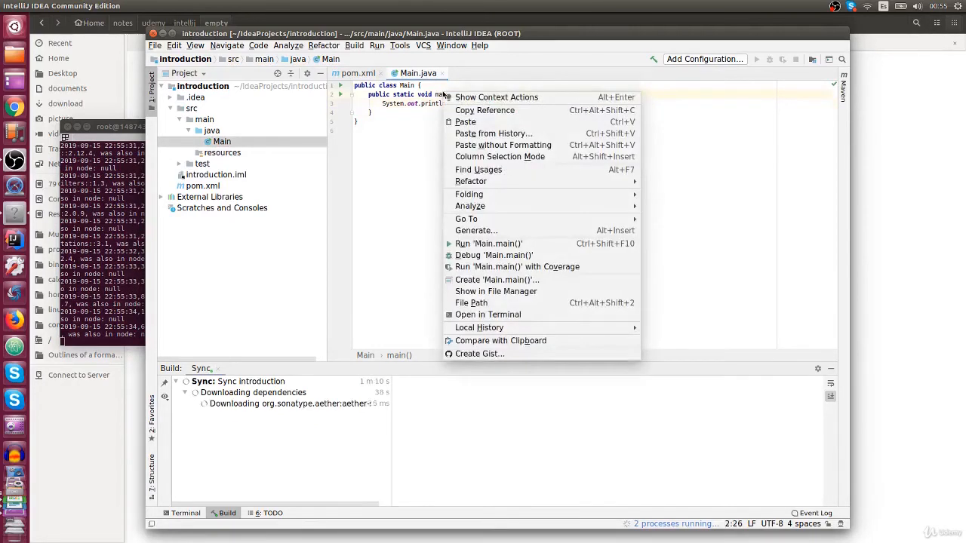
pyautogui.click(520, 244)
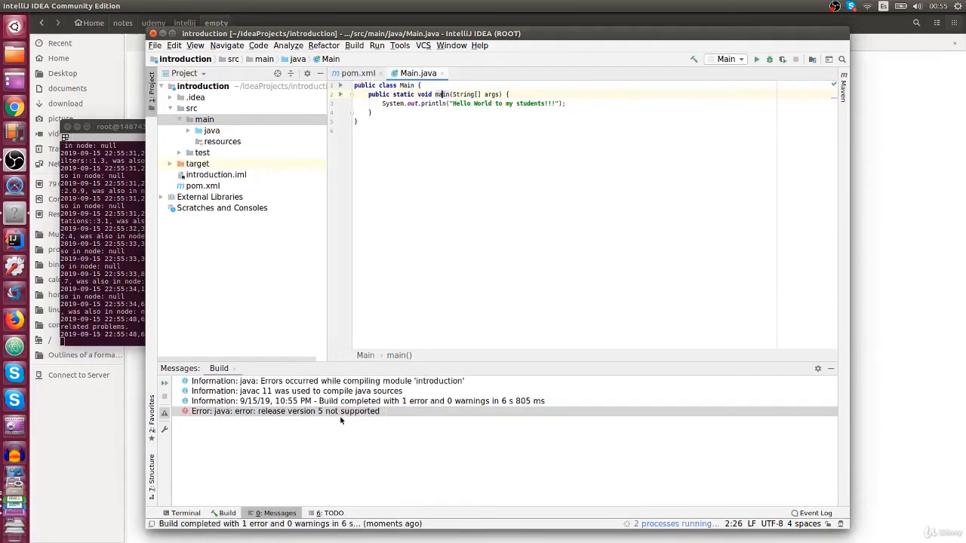
pyautogui.click(338, 414)
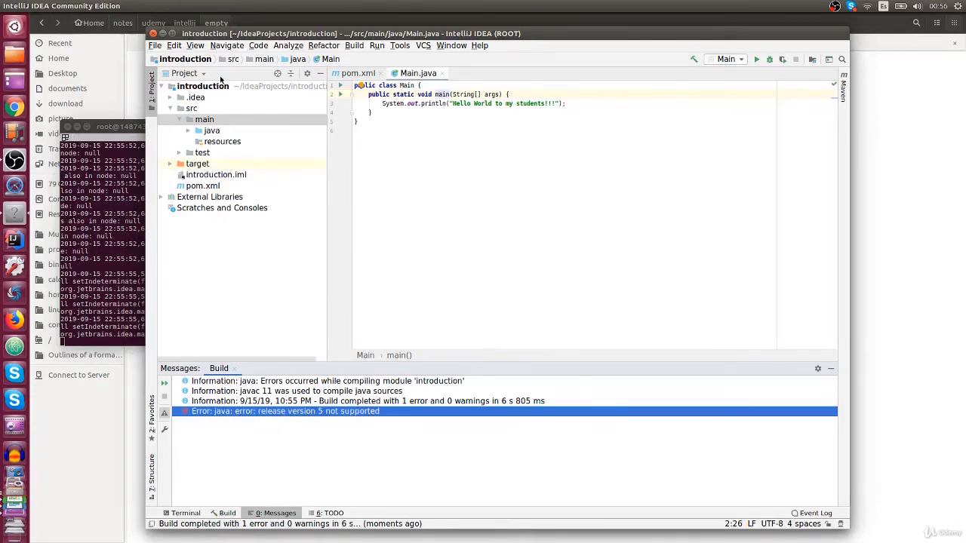
# Step: Find the Java Compiler settings by searching for "java compiler" and set the project bytecode version to 8
pyautogui.click(155, 45)
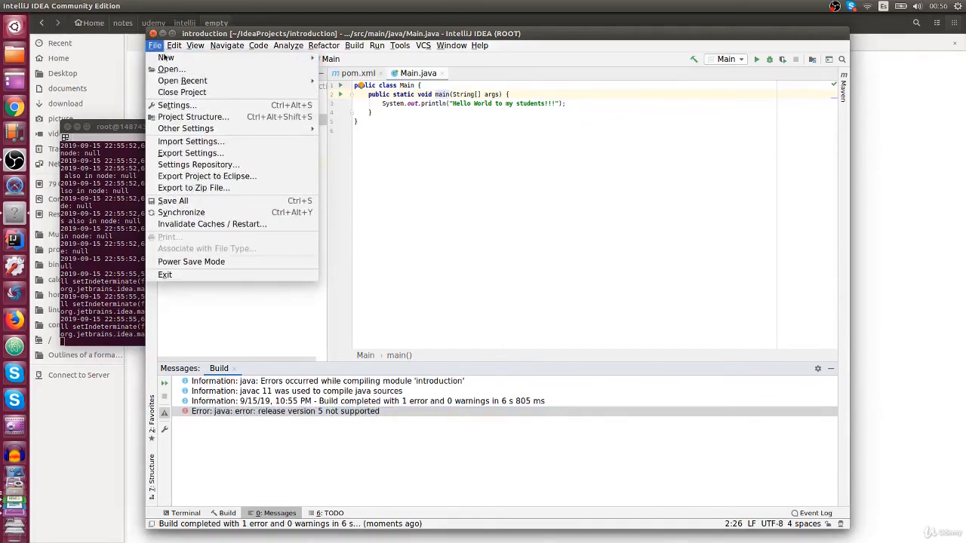
pyautogui.moveTo(165, 53)
pyautogui.click(173, 106)
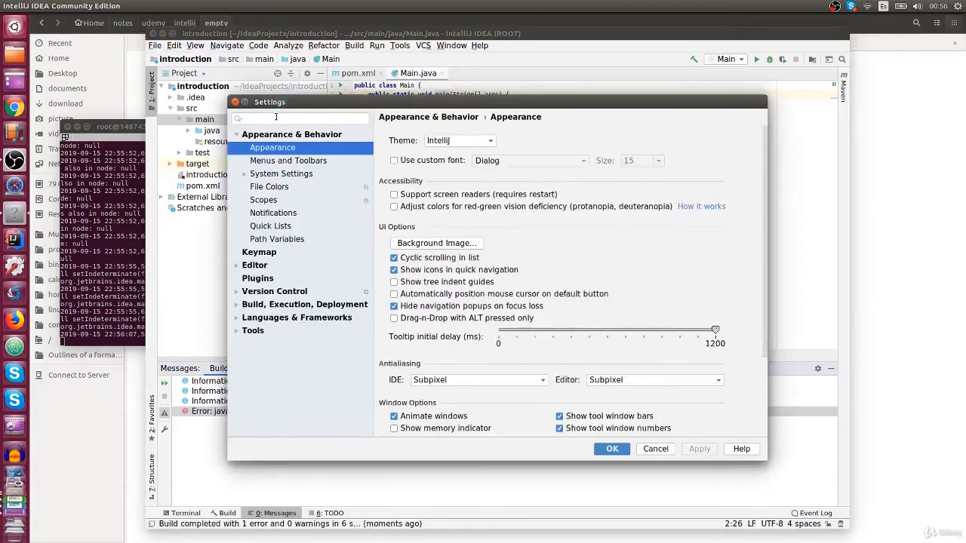
pyautogui.click(276, 120)
pyautogui.write('java compiler')
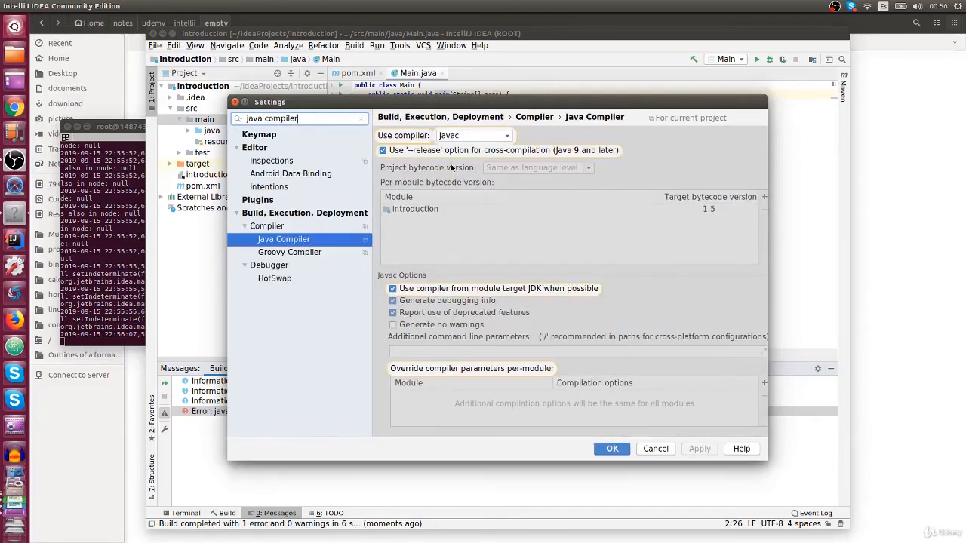
pyautogui.click(589, 169)
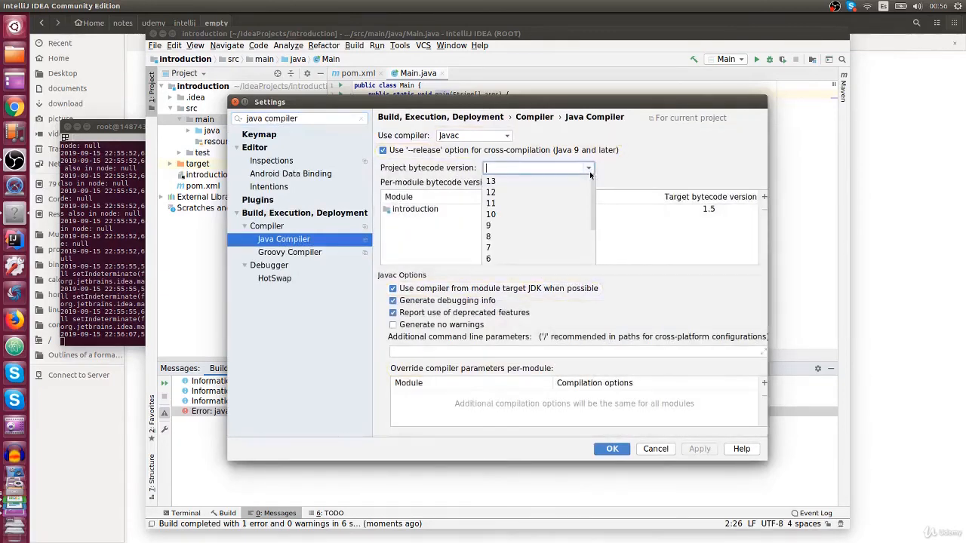
pyautogui.click(519, 239)
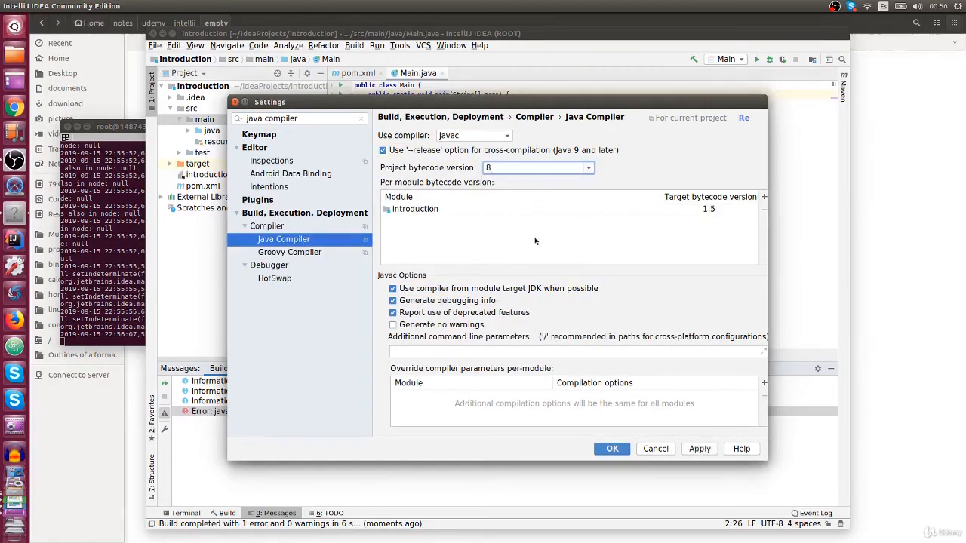
pyautogui.click(612, 449)
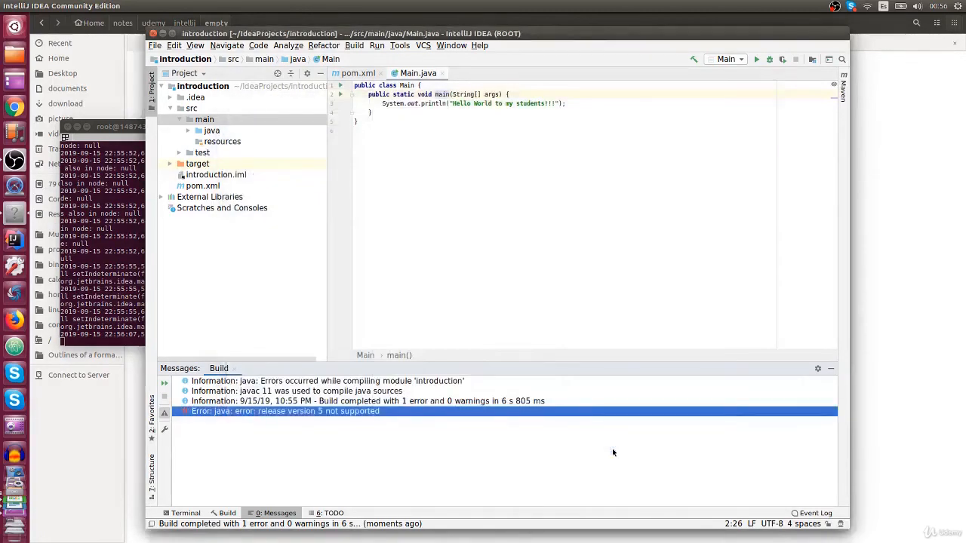
# Step: Run the Main configuration again and examine the printed line in the console output
pyautogui.click(756, 58)
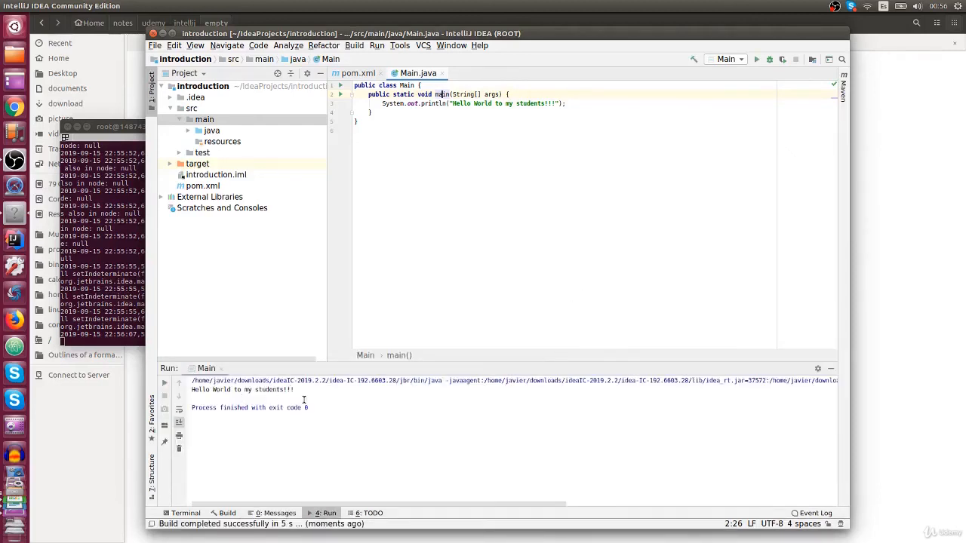
pyautogui.moveTo(297, 386); pyautogui.dragTo(292, 387)
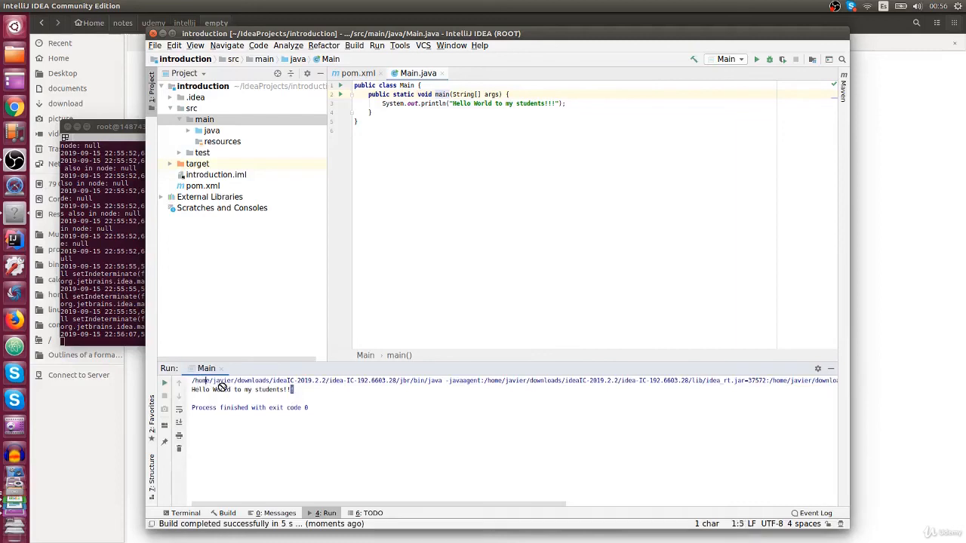
pyautogui.click(294, 398)
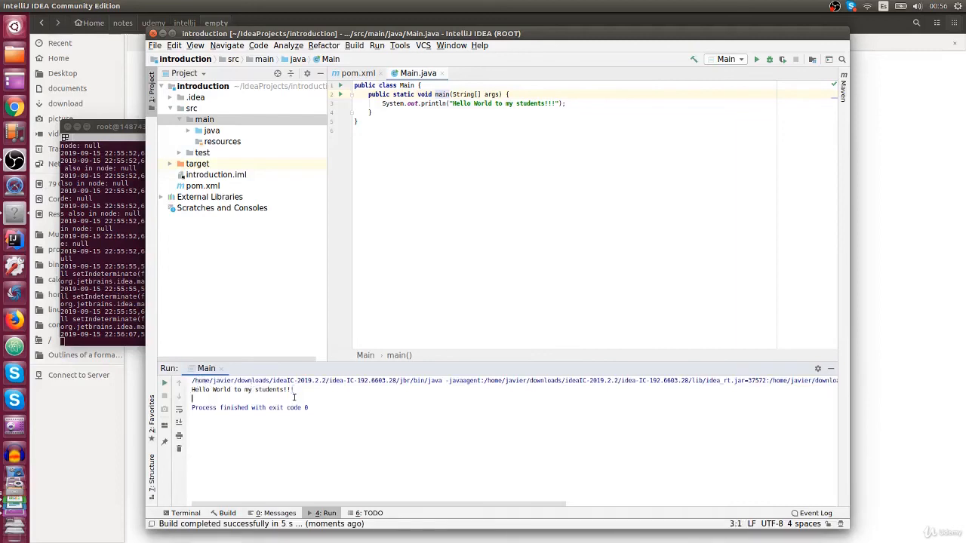